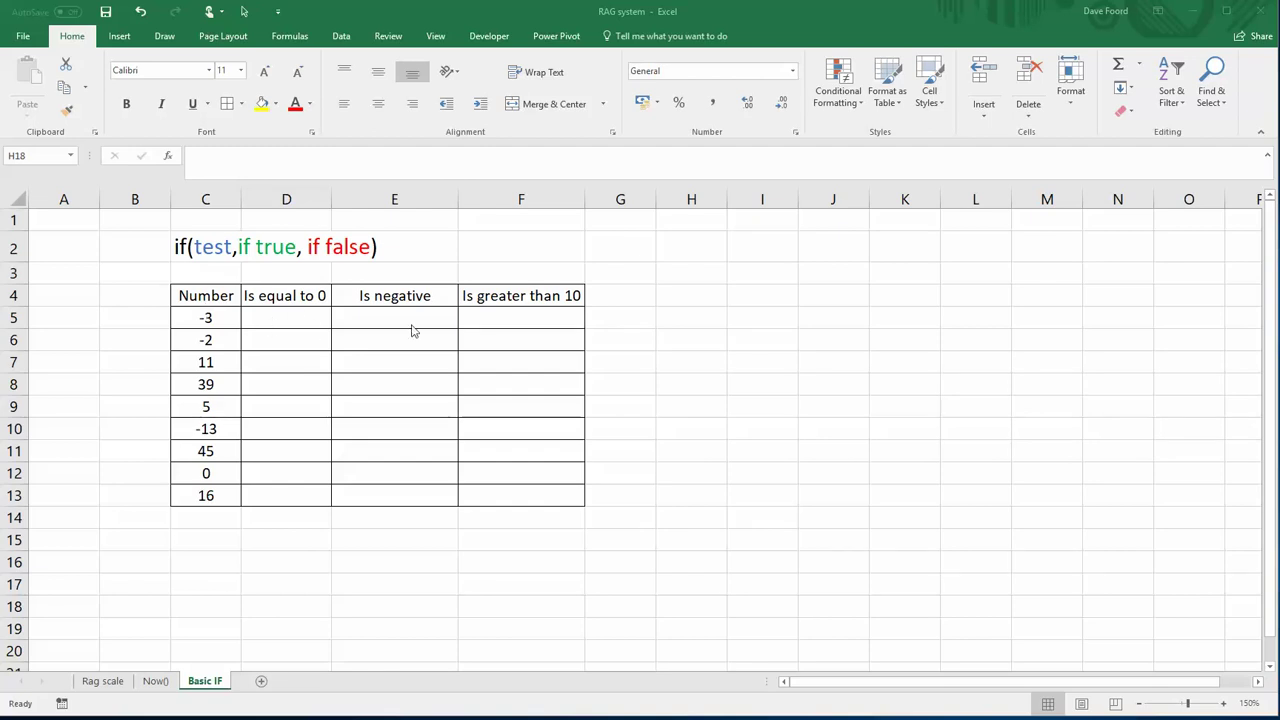
Step: Enter the formula =if(C5=0,"Yes","No") in cell D5 under "Is equal to 0"
{"action": "left_click", "coordinate": [285, 320]}
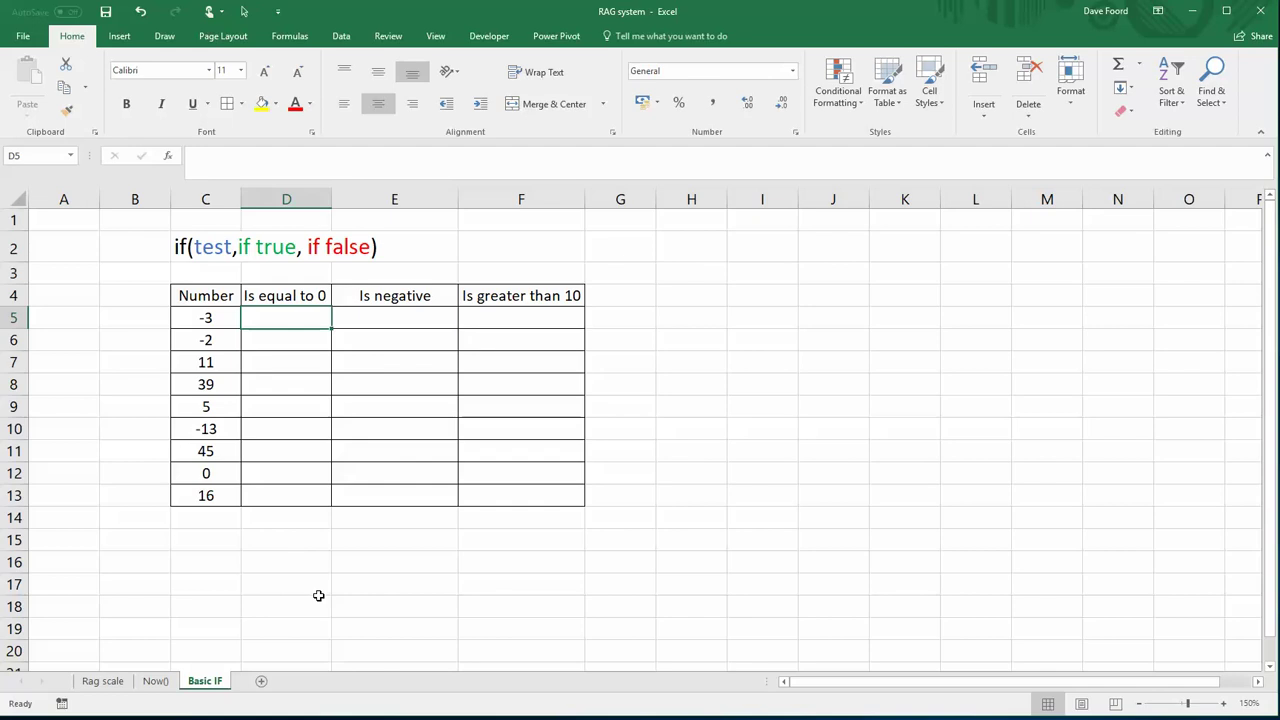
{"action": "type", "text": "=if"}
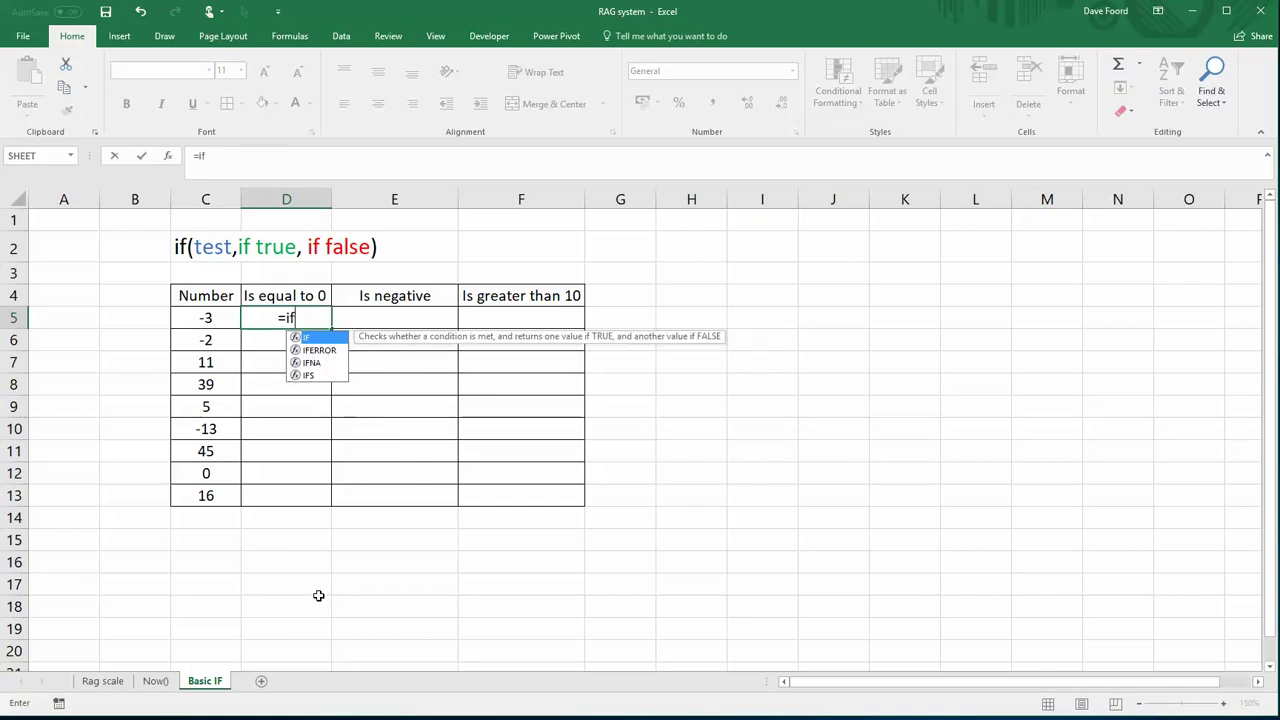
{"action": "type", "text": "("}
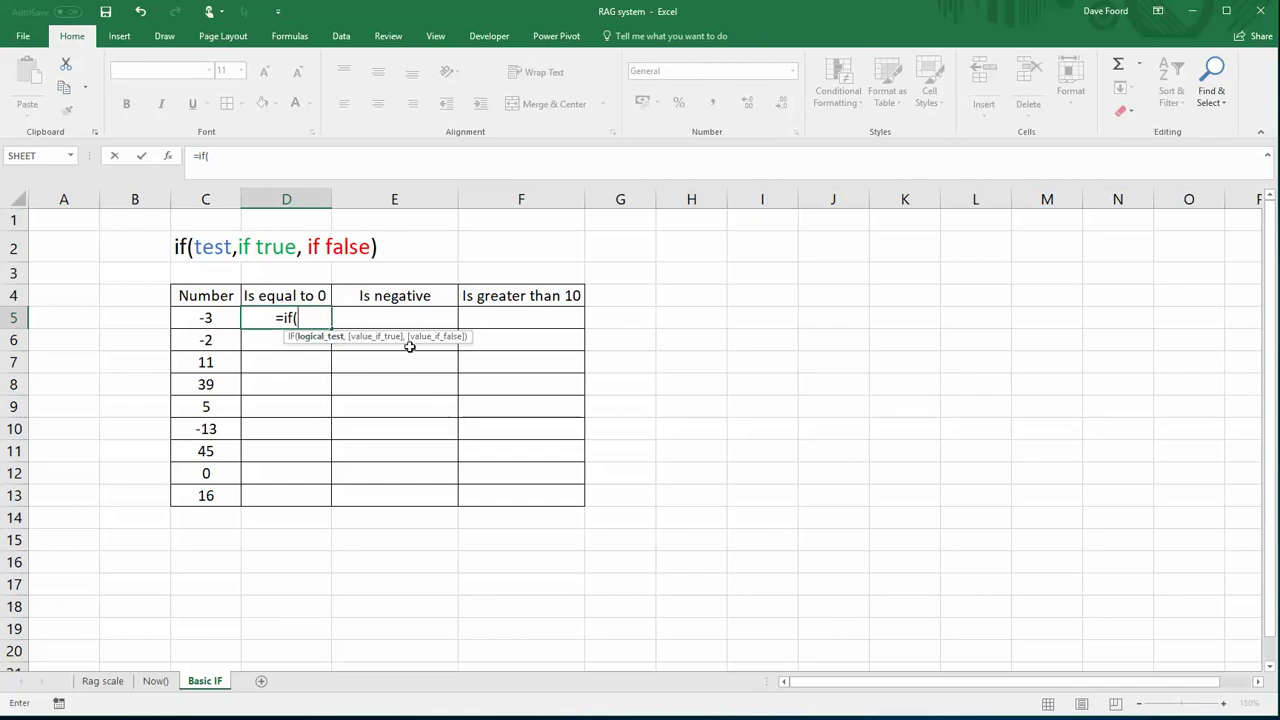
{"action": "left_click", "coordinate": [310, 322]}
{"action": "left_click", "coordinate": [212, 317]}
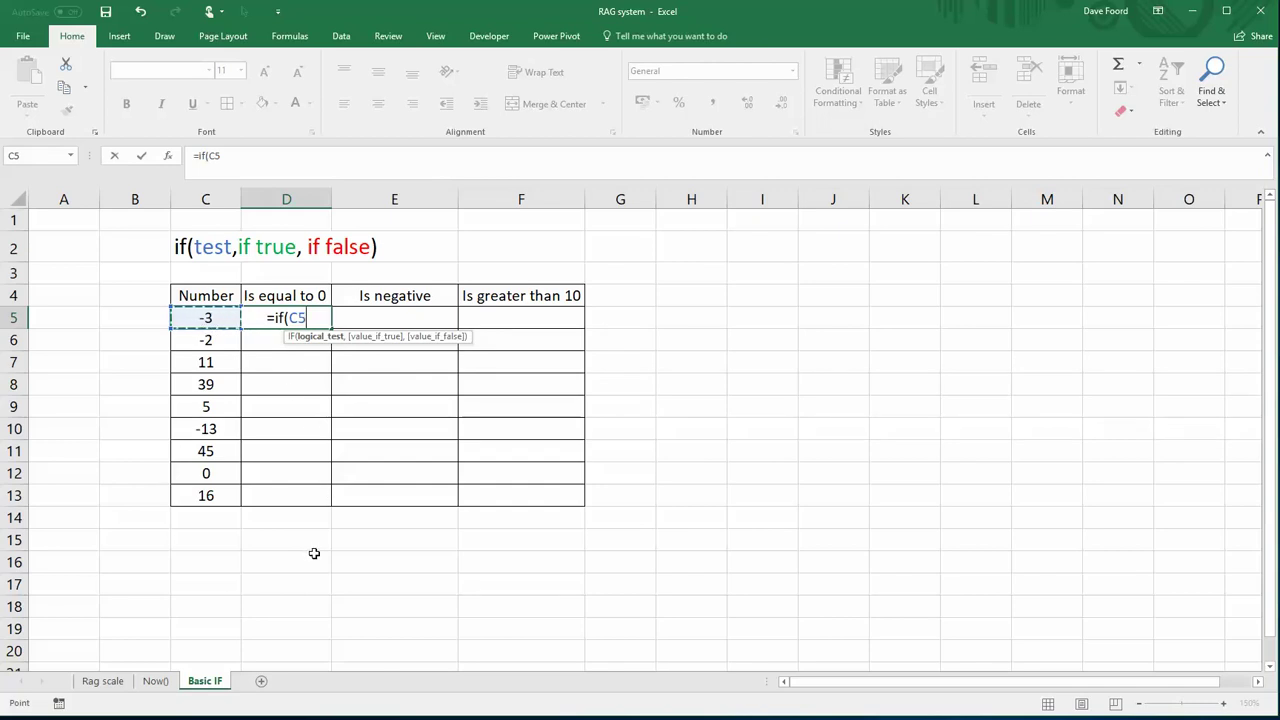
{"action": "type", "text": "=0"}
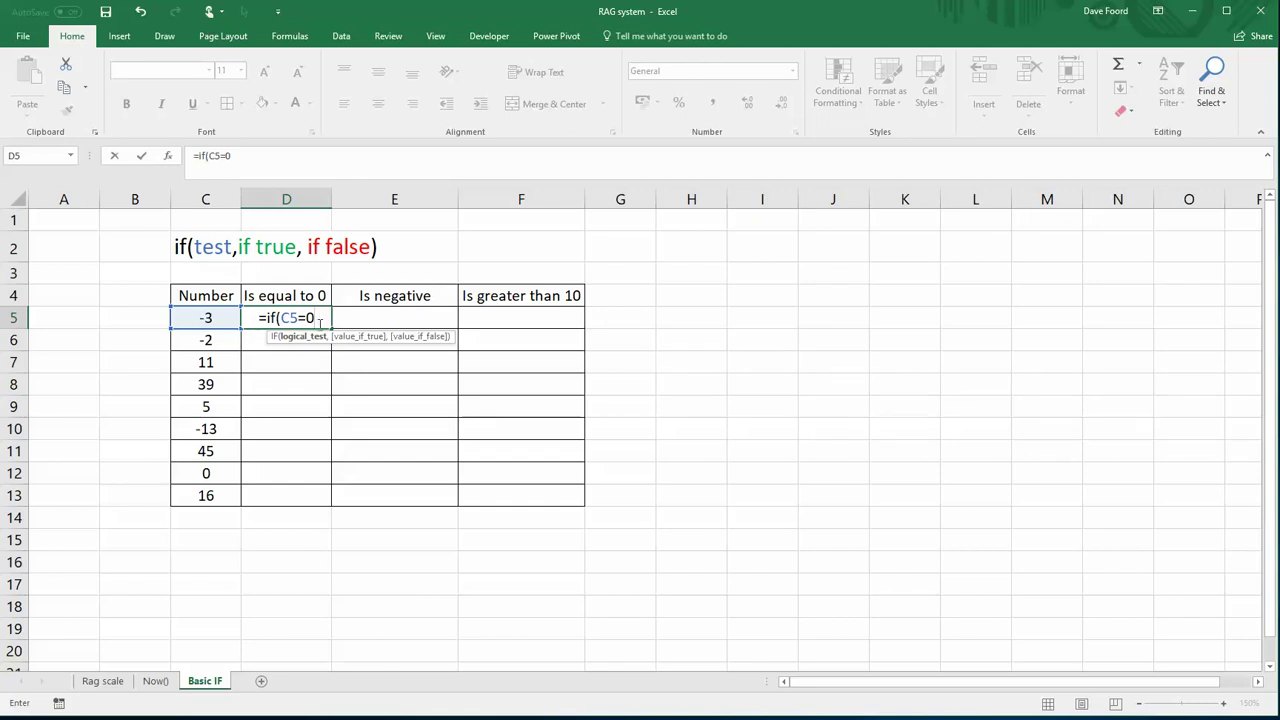
{"action": "type", "text": ","}
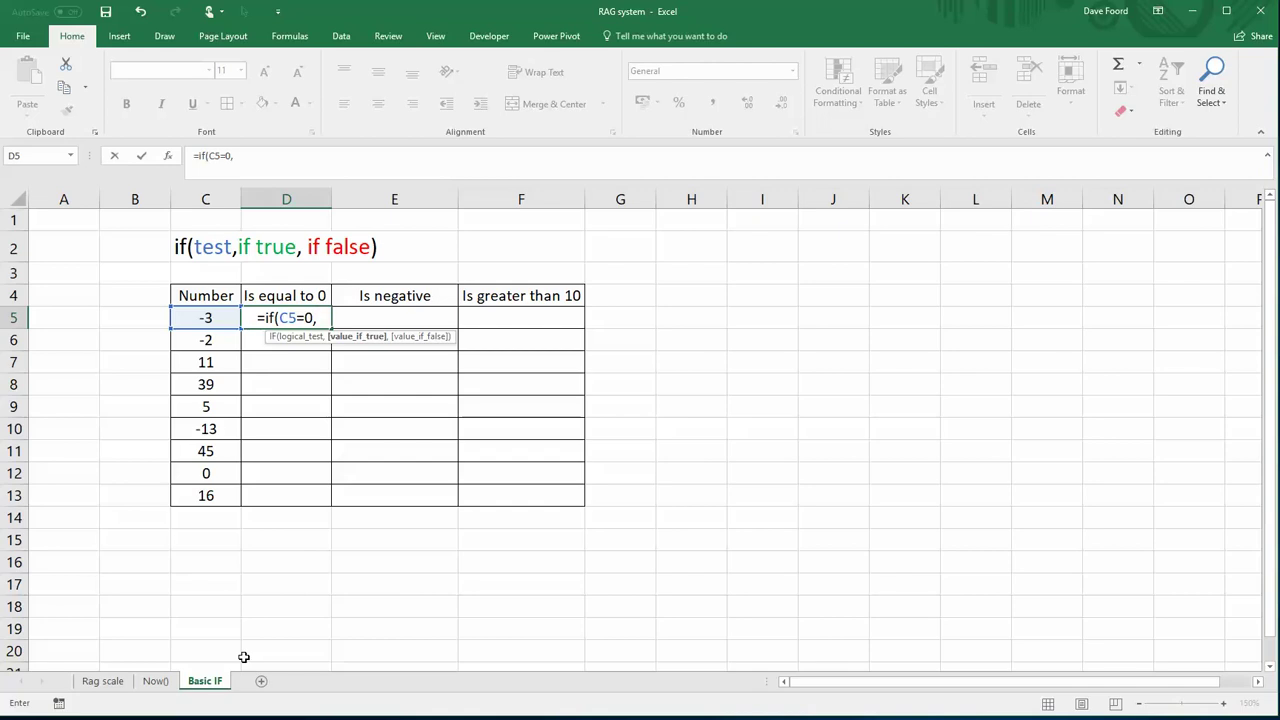
{"action": "type", "text": "\""}
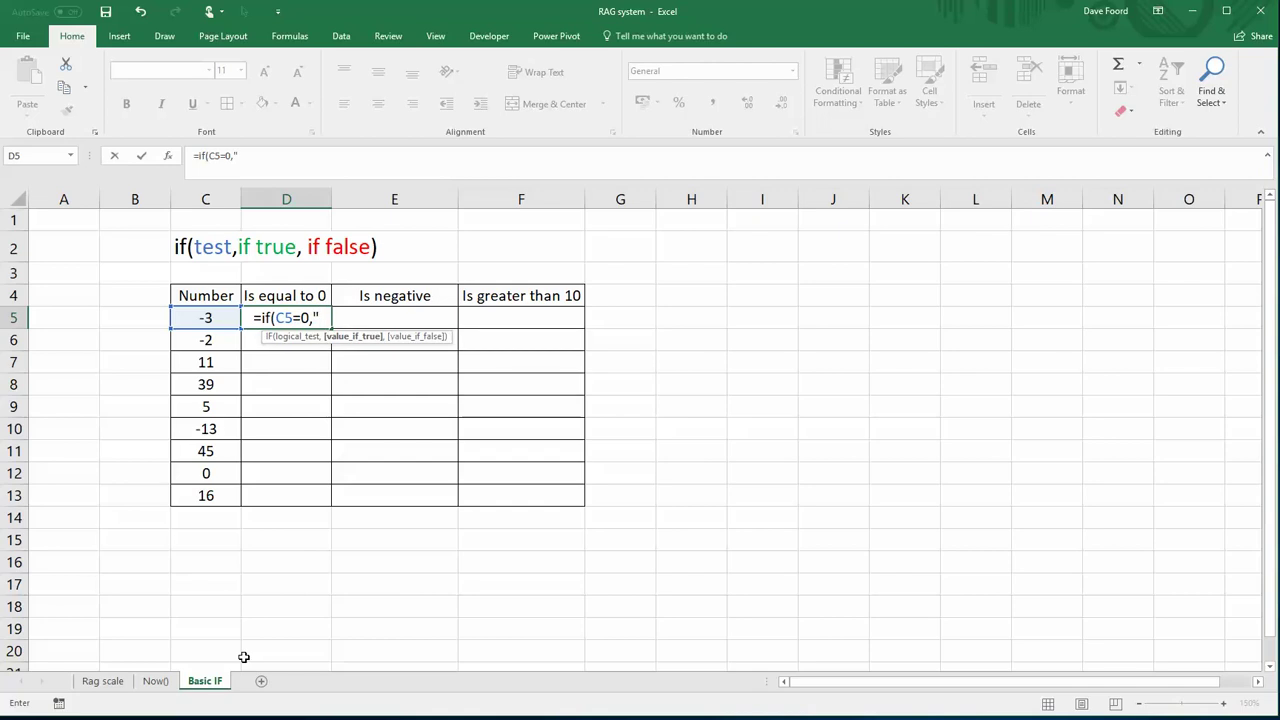
{"action": "type", "text": "Yes\""}
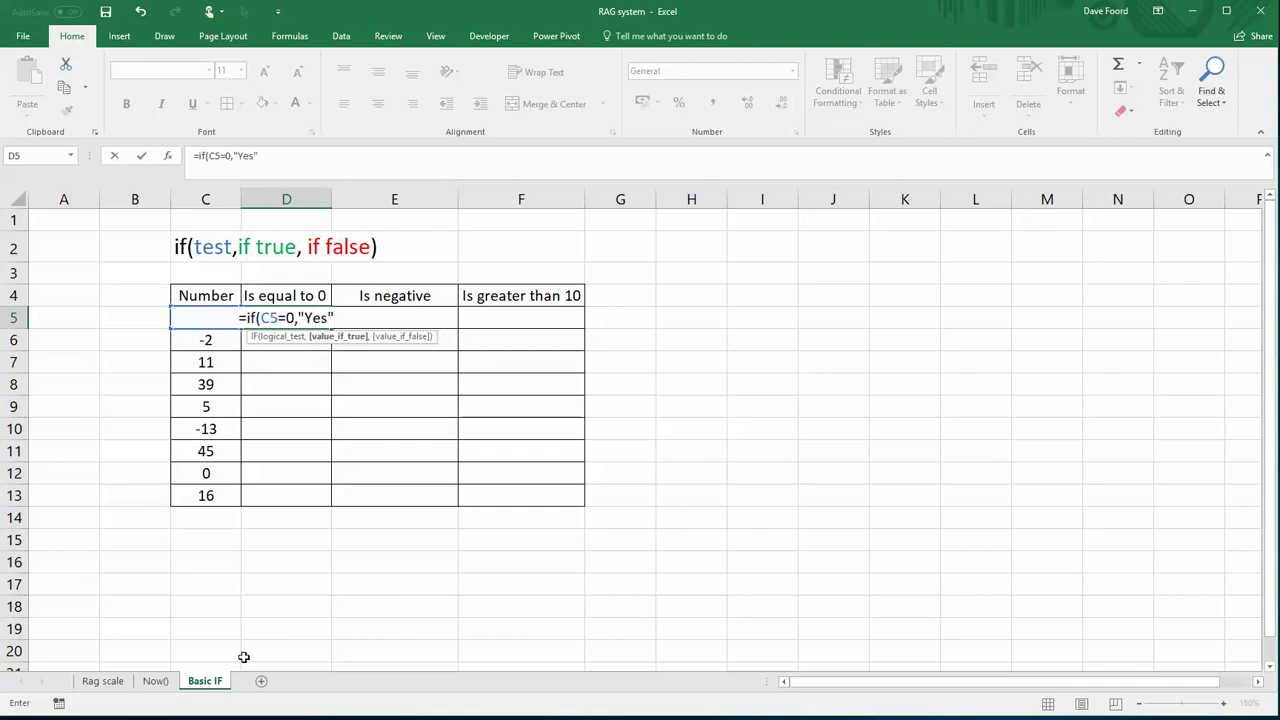
{"action": "type", "text": ","}
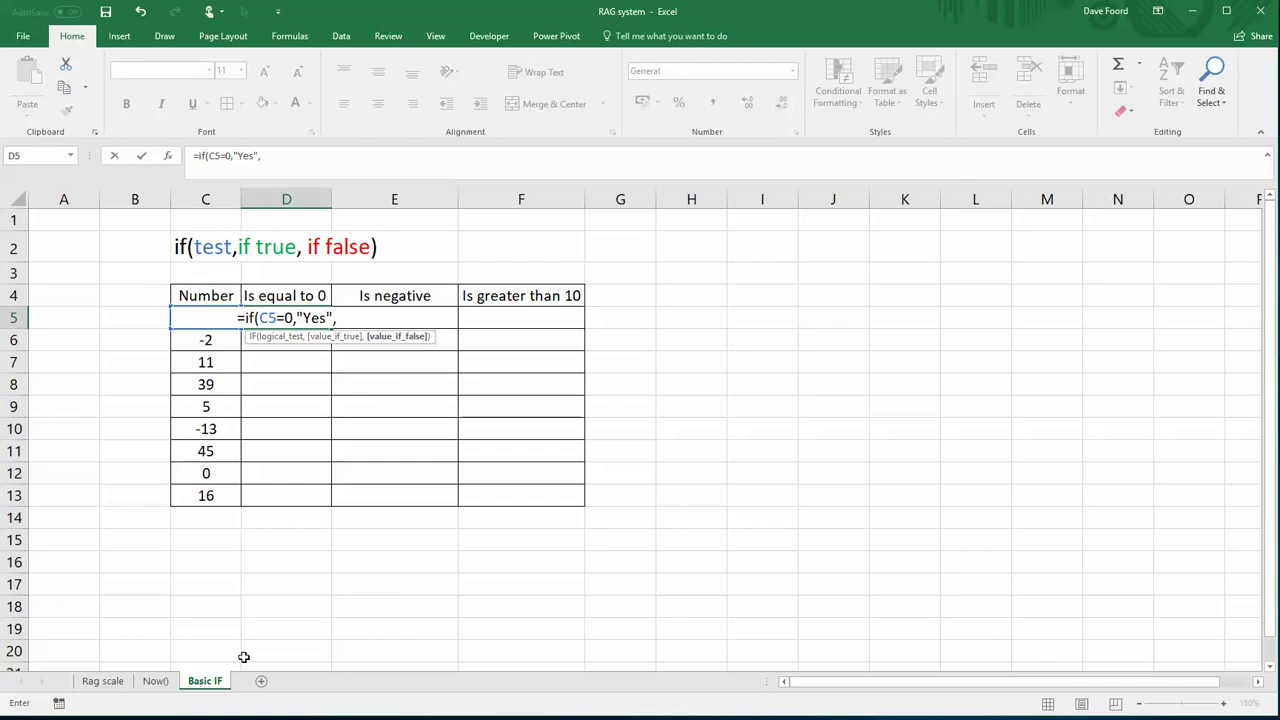
{"action": "type", "text": "\""}
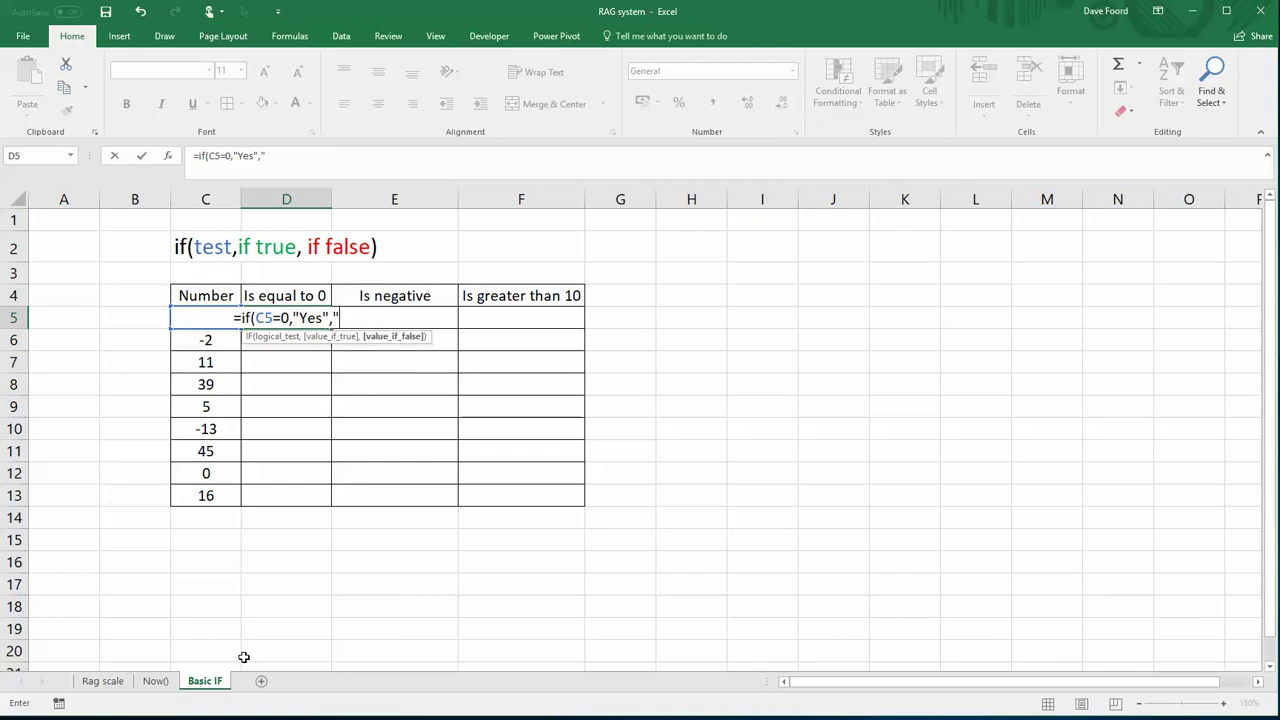
{"action": "type", "text": "No\""}
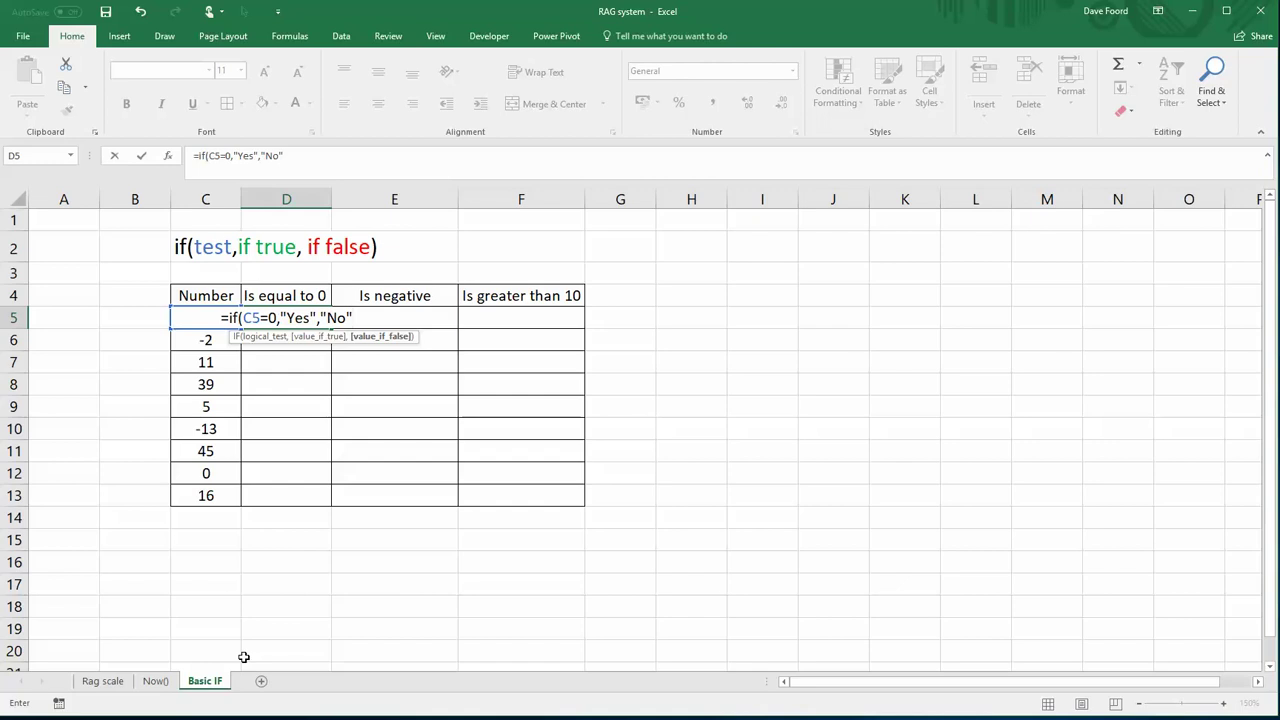
{"action": "type", "text": ")"}
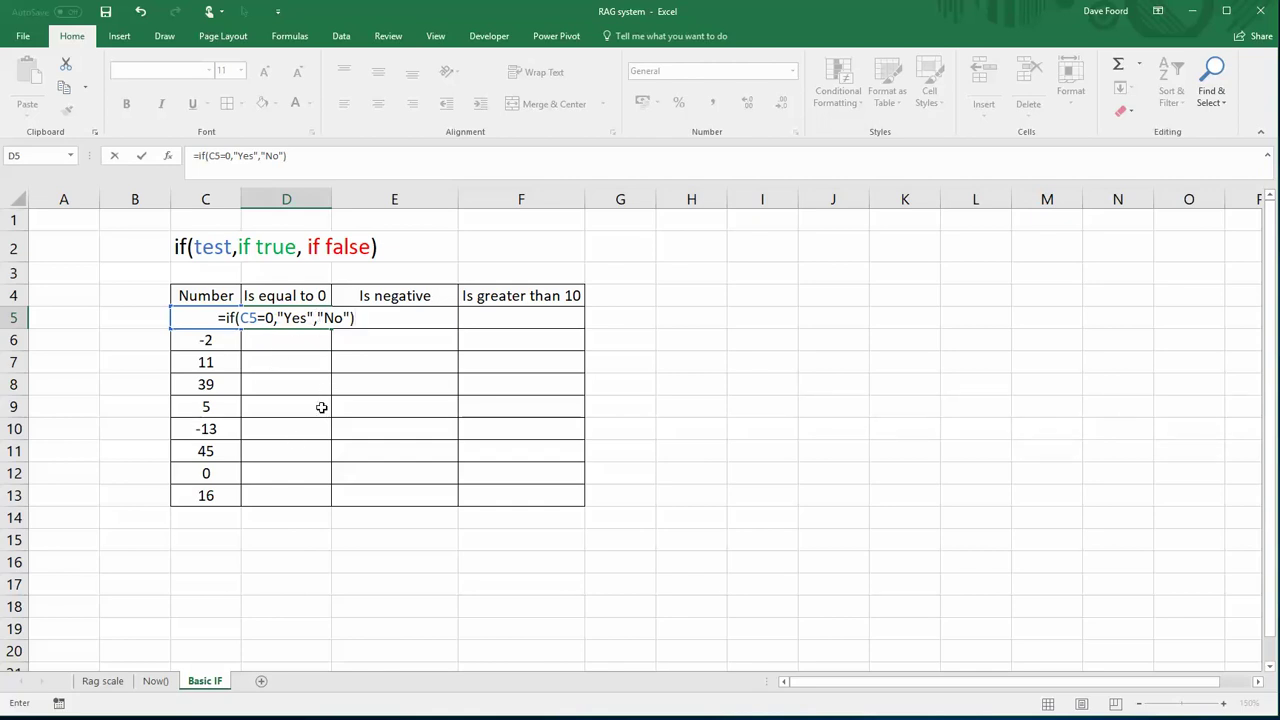
{"action": "key", "text": "Return"}
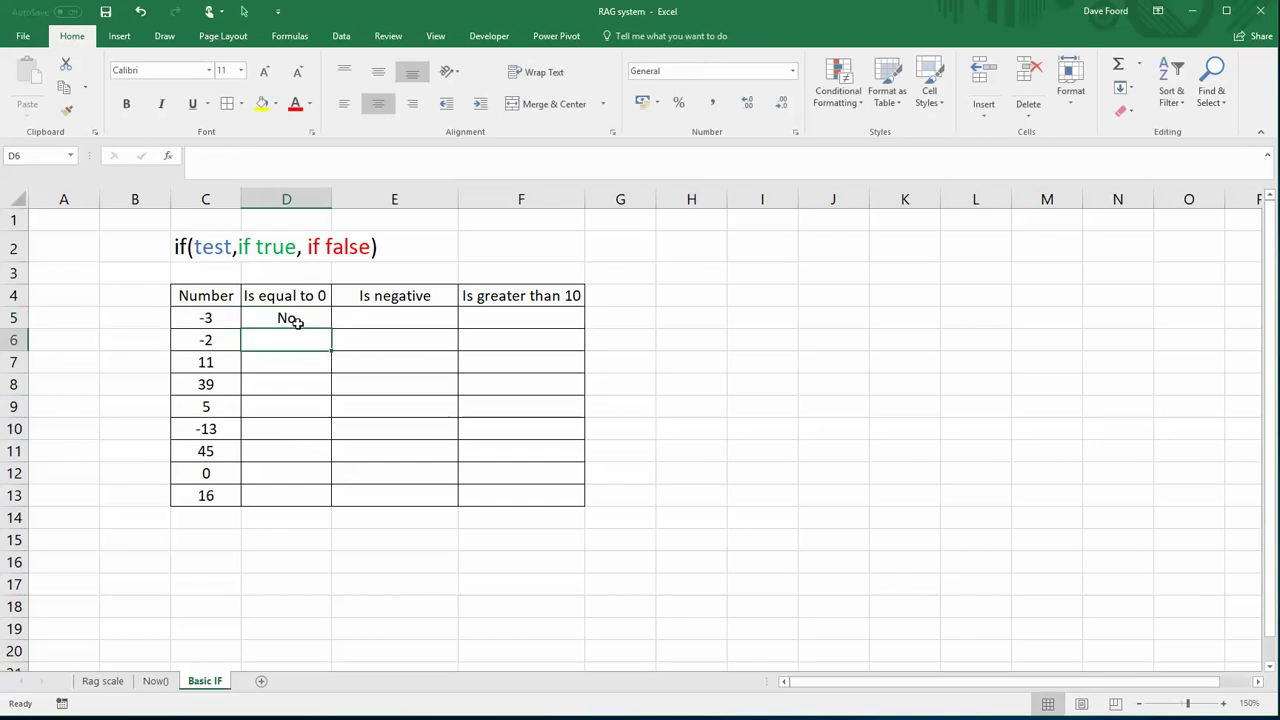
Step: Fill the D5 formula down through D13 and check the result for the number in C12
{"action": "left_click", "coordinate": [297, 318]}
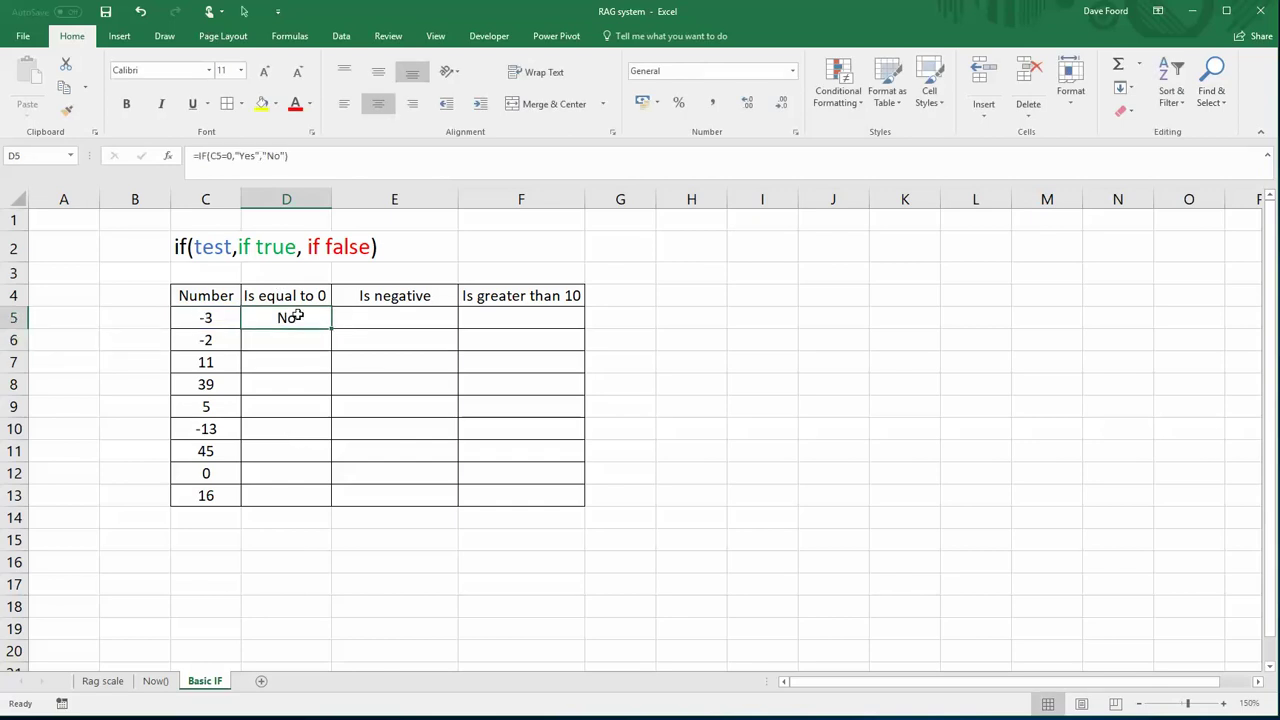
{"action": "left_click_drag", "start_coordinate": [331, 328], "coordinate": [325, 495]}
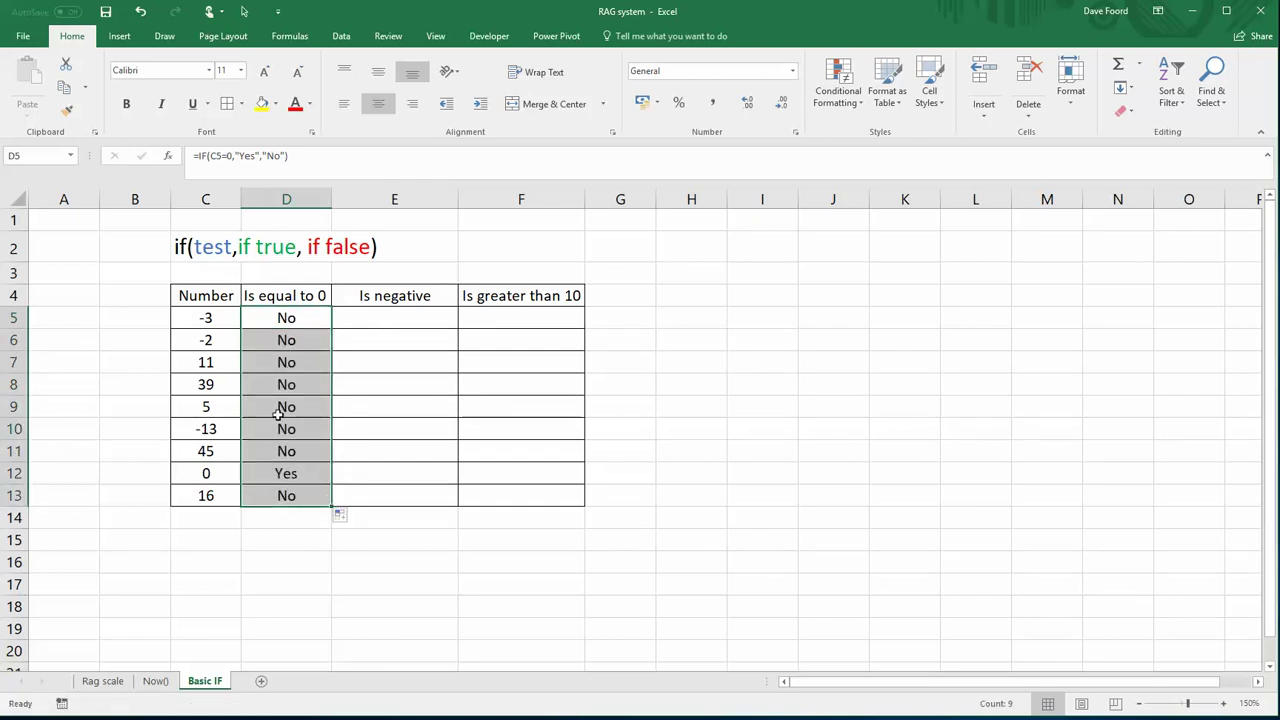
{"action": "left_click", "coordinate": [282, 600]}
{"action": "left_click", "coordinate": [201, 473]}
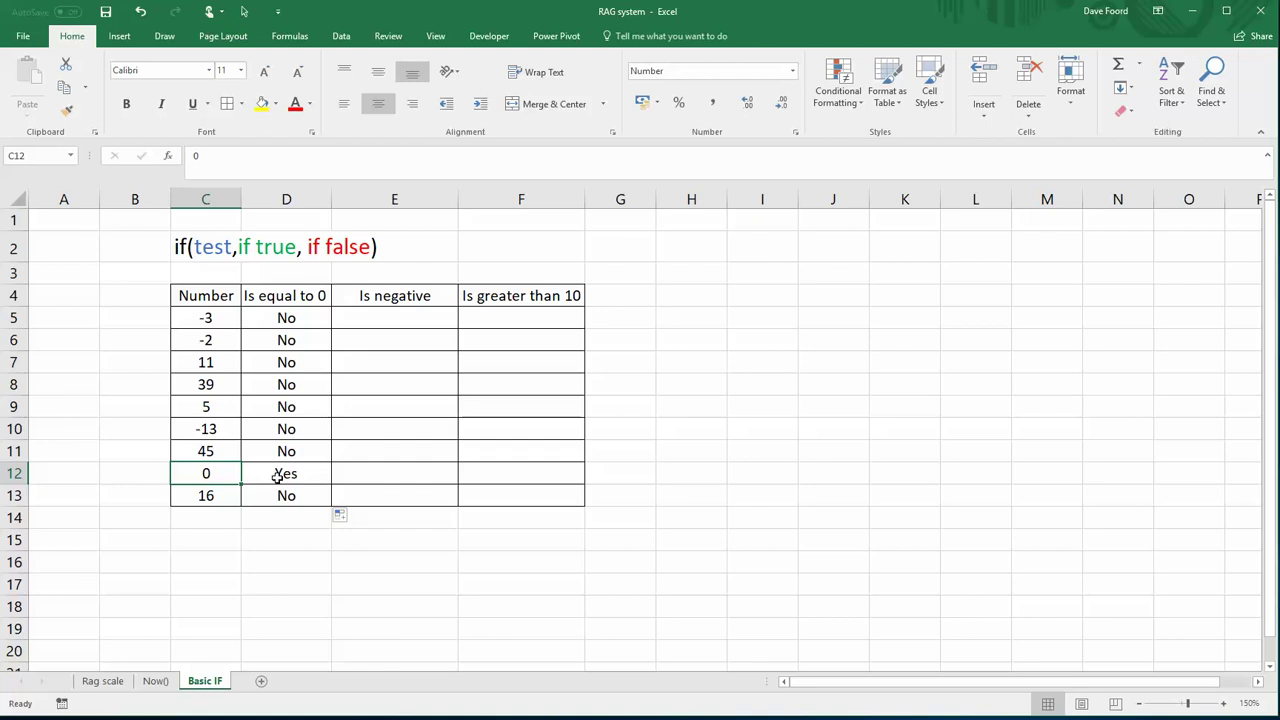
{"action": "left_click", "coordinate": [292, 604]}
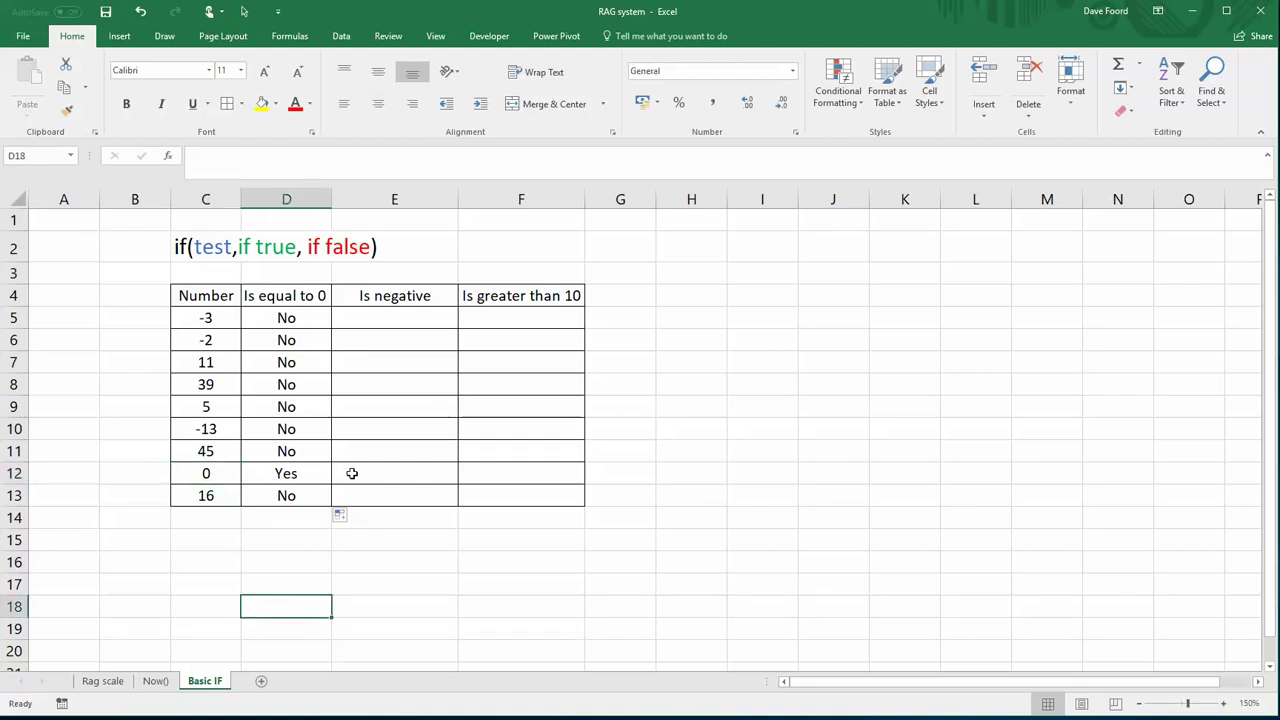
Step: Enter the formula =if(C5<0,1,0) in cell E5 under "Is negative"
{"action": "left_click", "coordinate": [393, 322]}
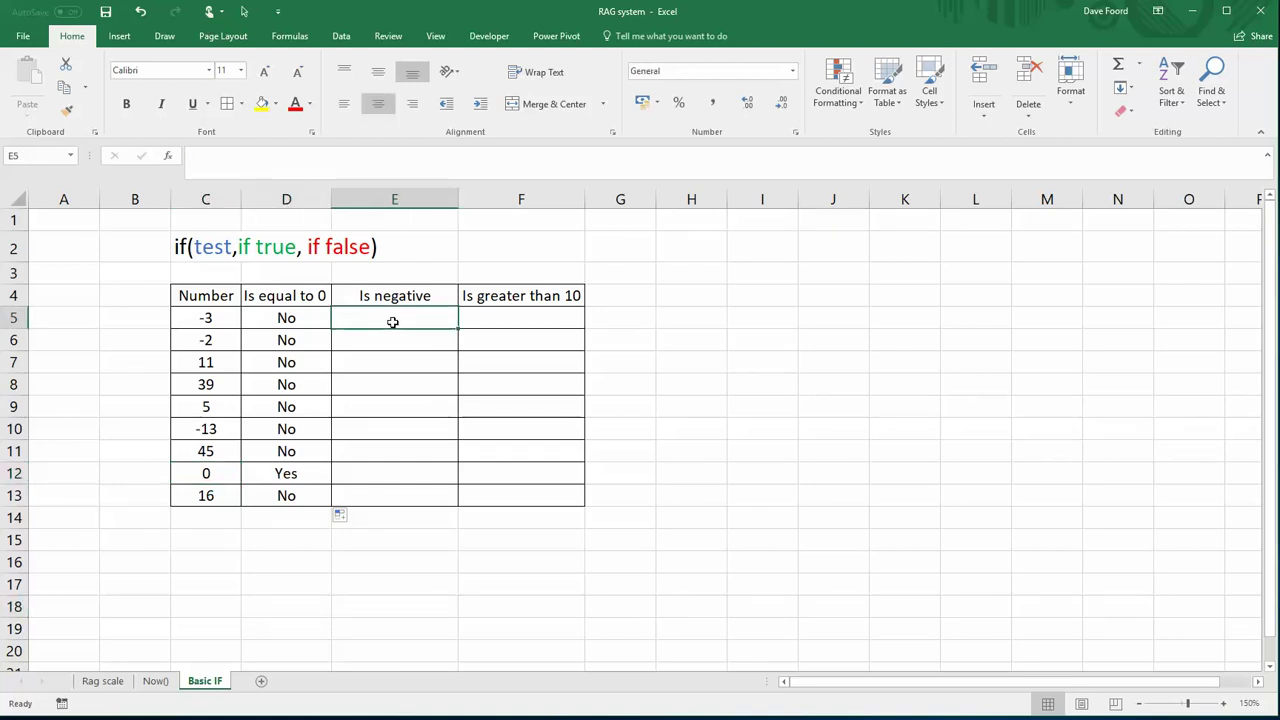
{"action": "type", "text": "=i"}
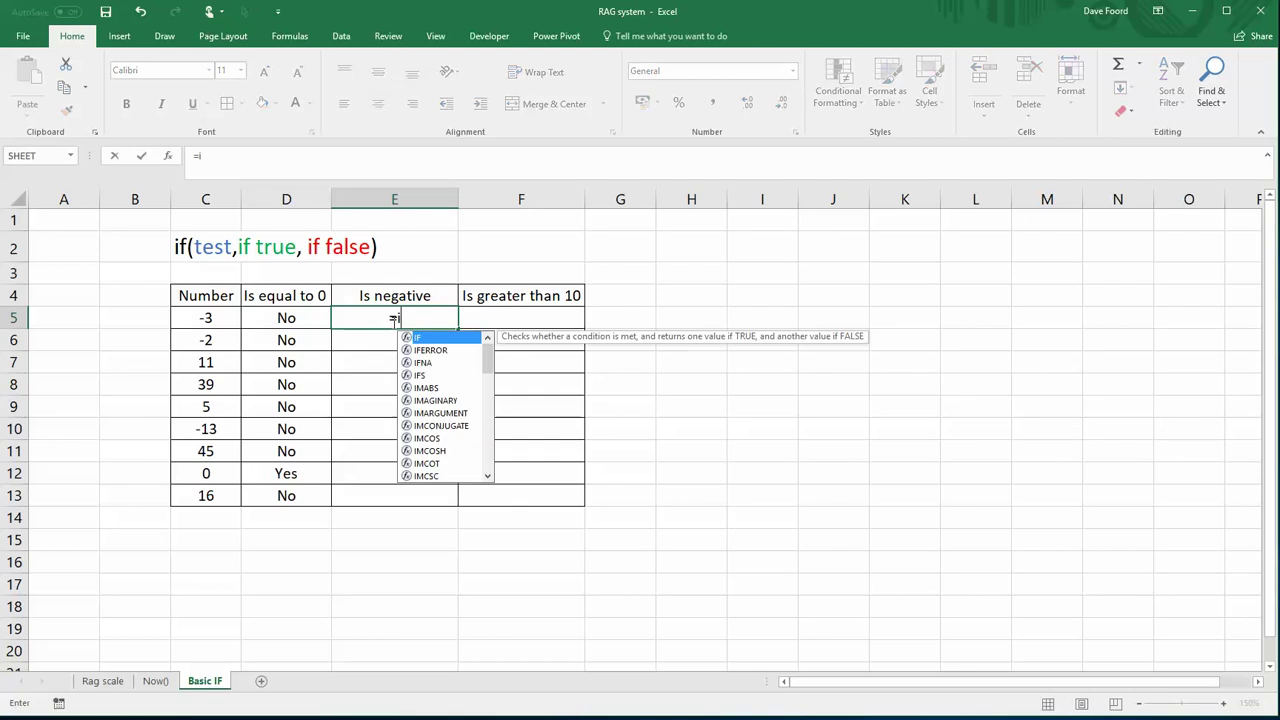
{"action": "type", "text": "f("}
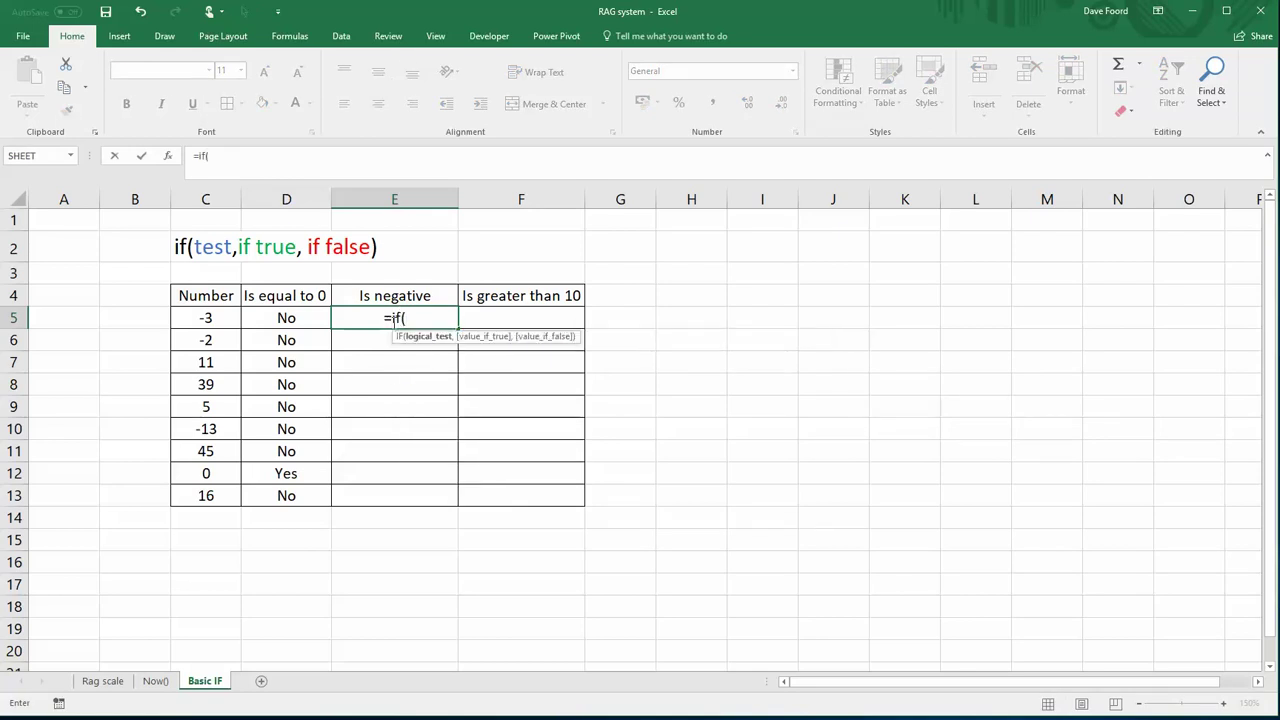
{"action": "left_click", "coordinate": [210, 318]}
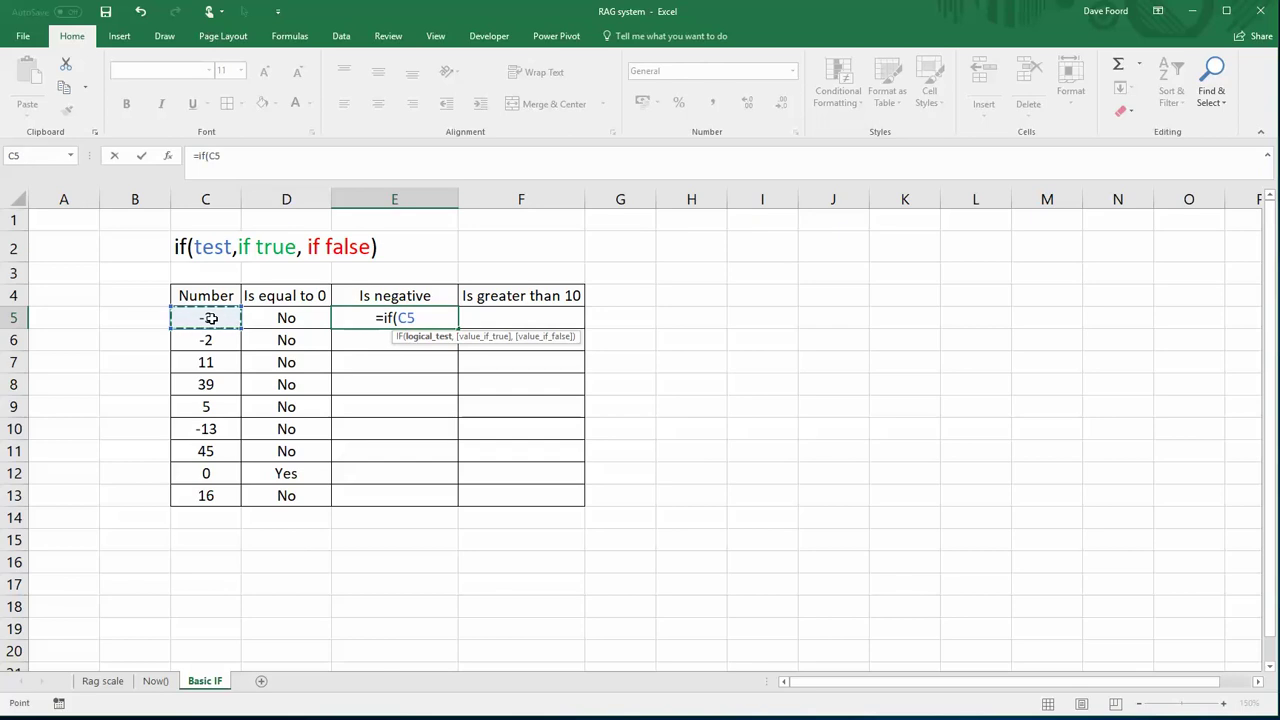
{"action": "type", "text": "<0"}
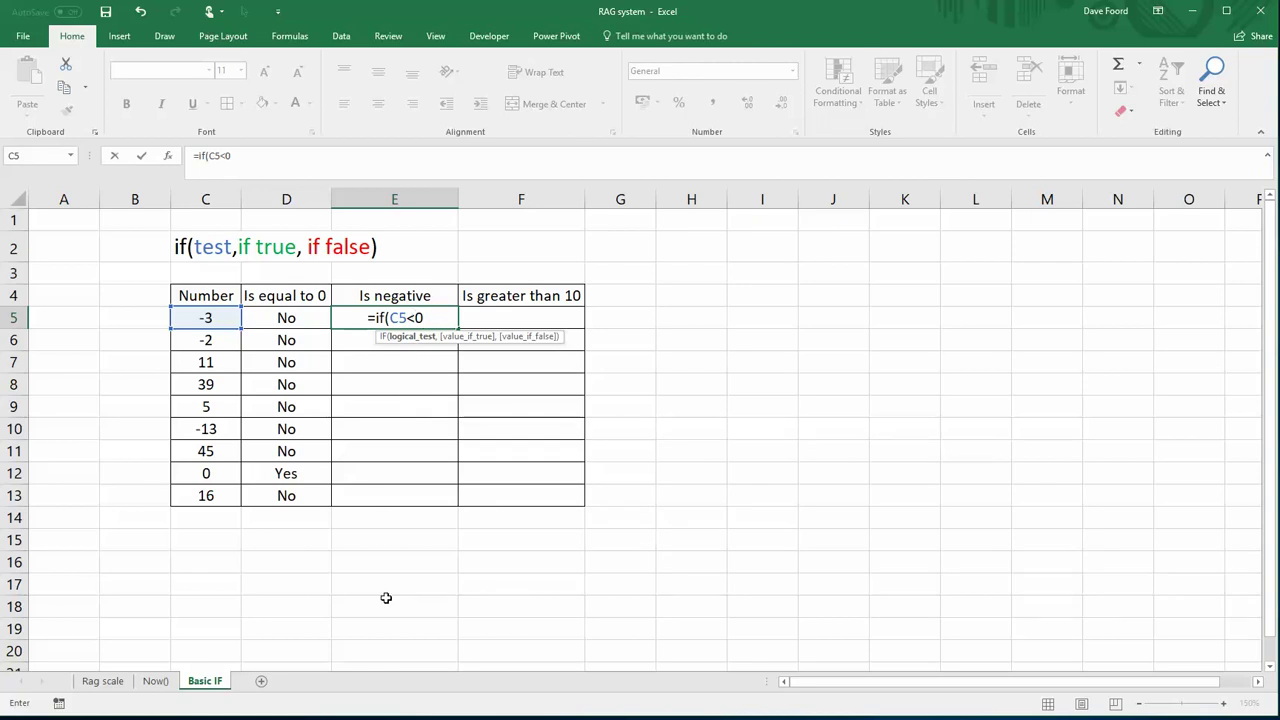
{"action": "type", "text": ","}
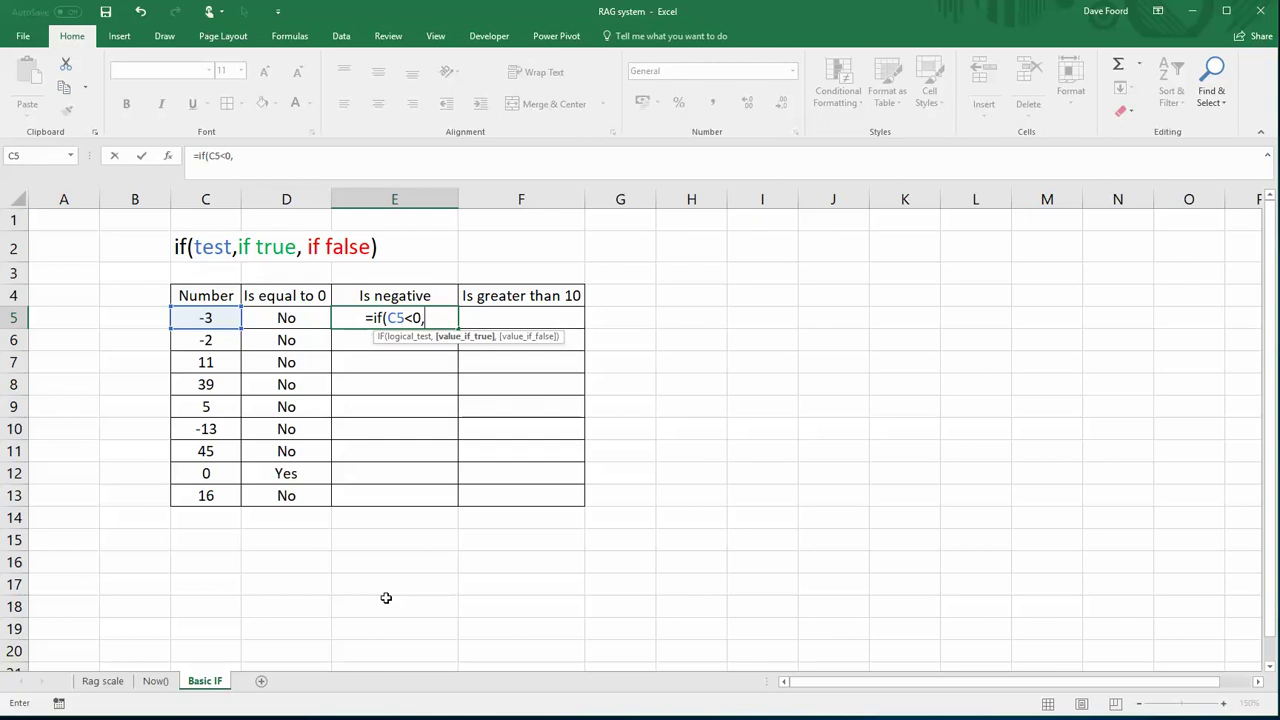
{"action": "type", "text": "1"}
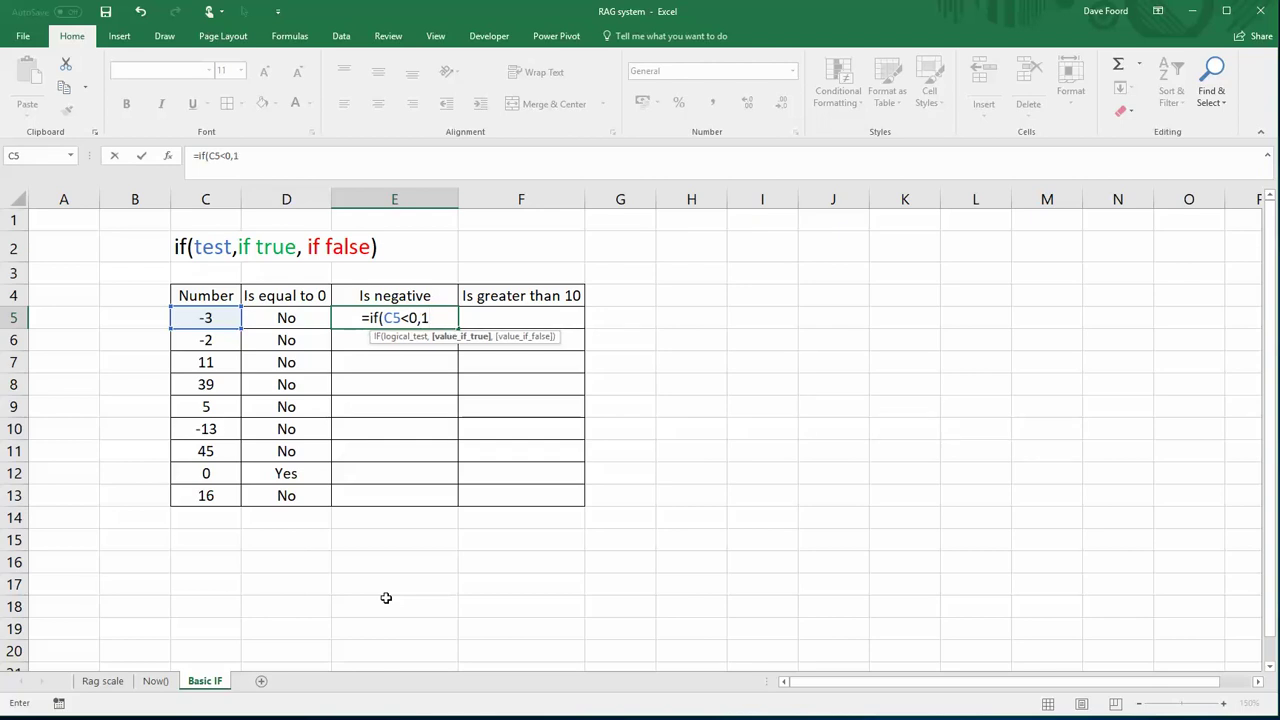
{"action": "type", "text": ",0"}
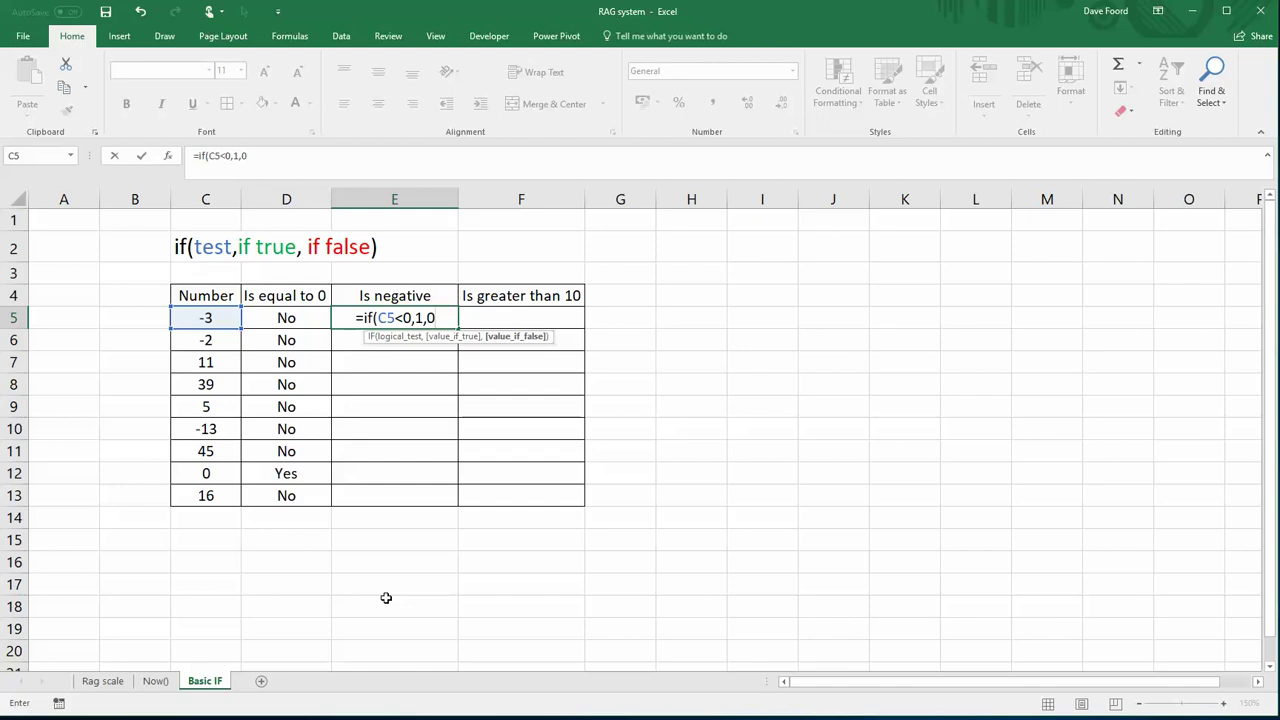
{"action": "type", "text": ")"}
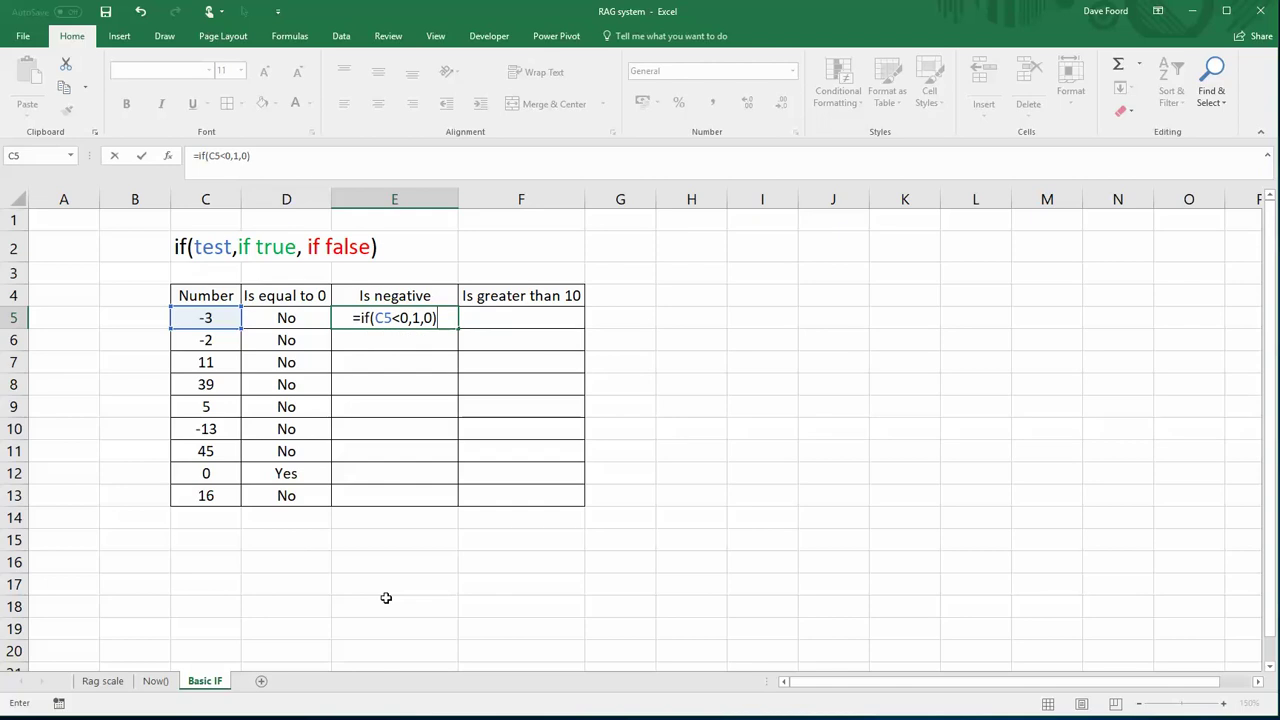
{"action": "key", "text": "Return"}
Step: Fill the E5 formula down the "Is negative" column through E13
{"action": "left_click", "coordinate": [405, 321]}
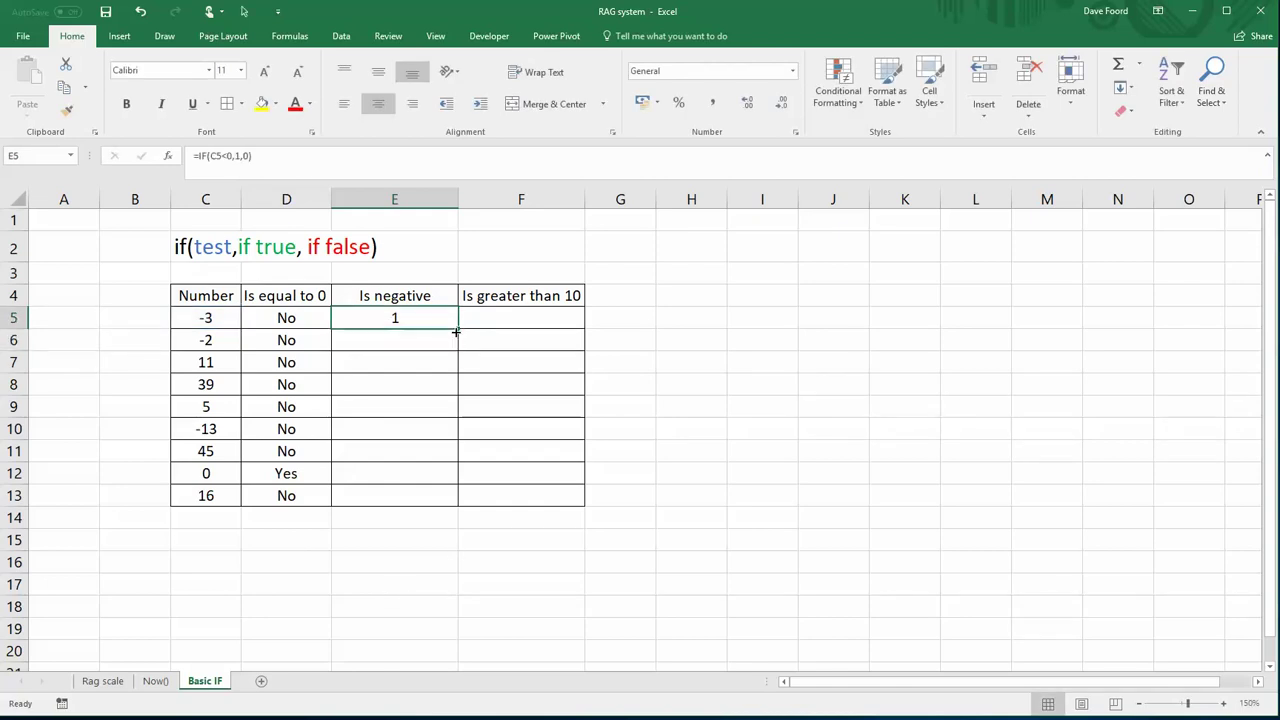
{"action": "left_click_drag", "start_coordinate": [456, 329], "coordinate": [437, 506]}
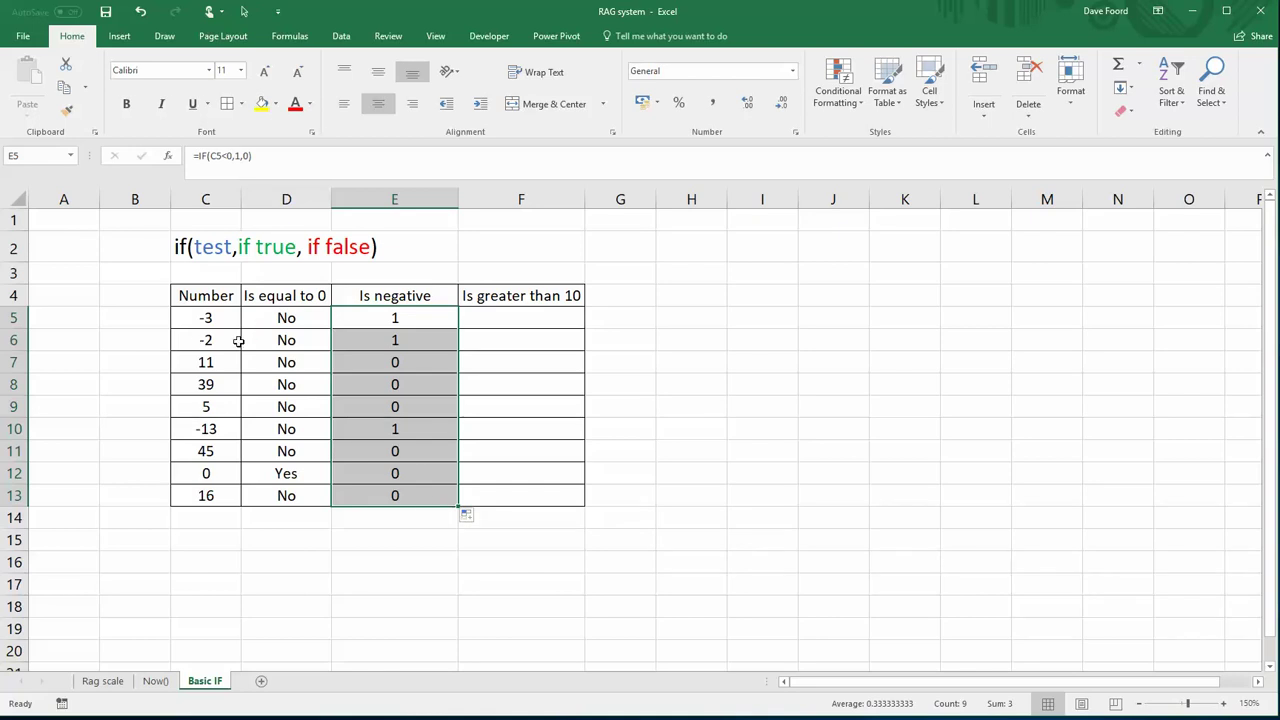
{"action": "left_click", "coordinate": [298, 592]}
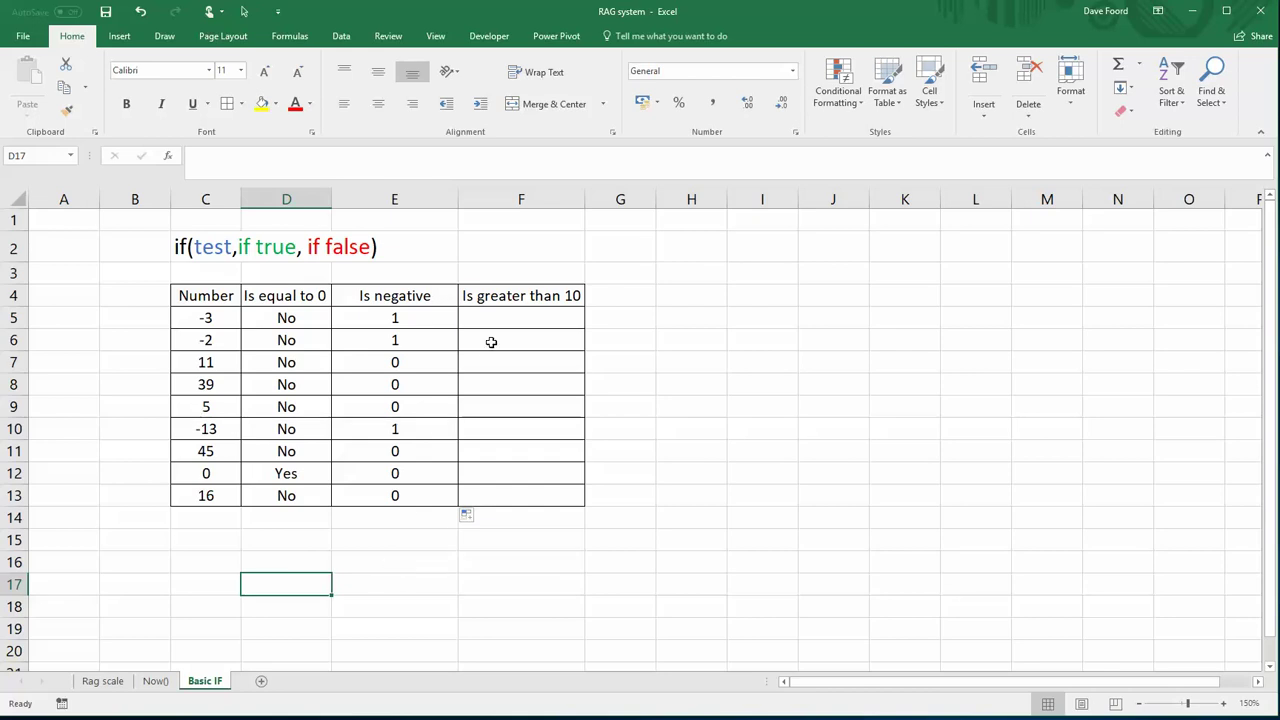
Step: Enter the formula =if(C5>=10,1,0) in cell F5 under "Is greater than 10"
{"action": "left_click", "coordinate": [520, 320]}
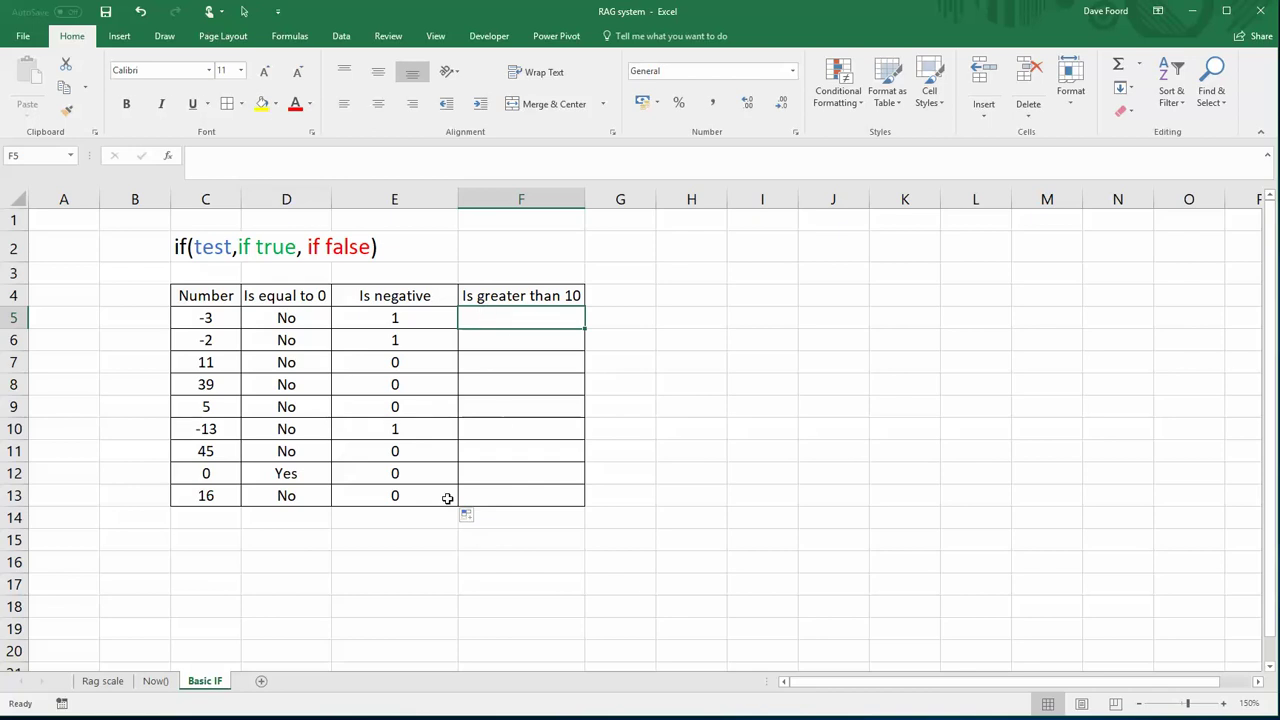
{"action": "type", "text": "=if("}
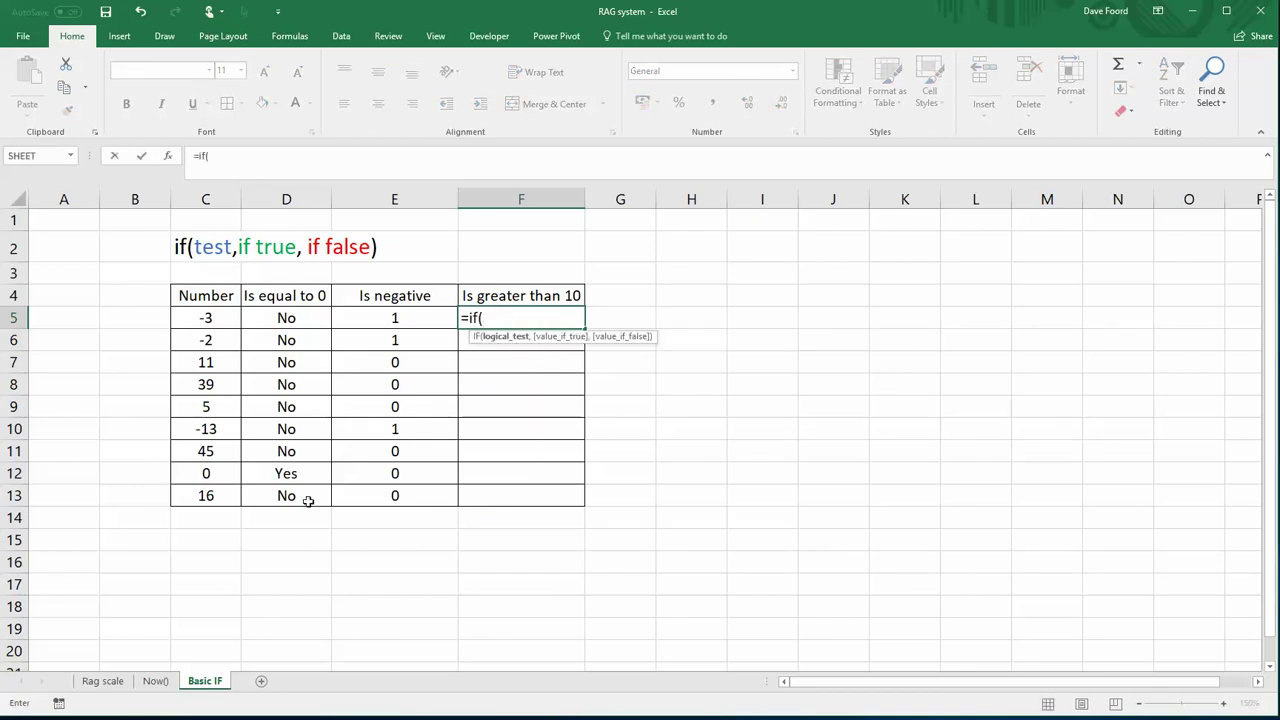
{"action": "left_click", "coordinate": [211, 315]}
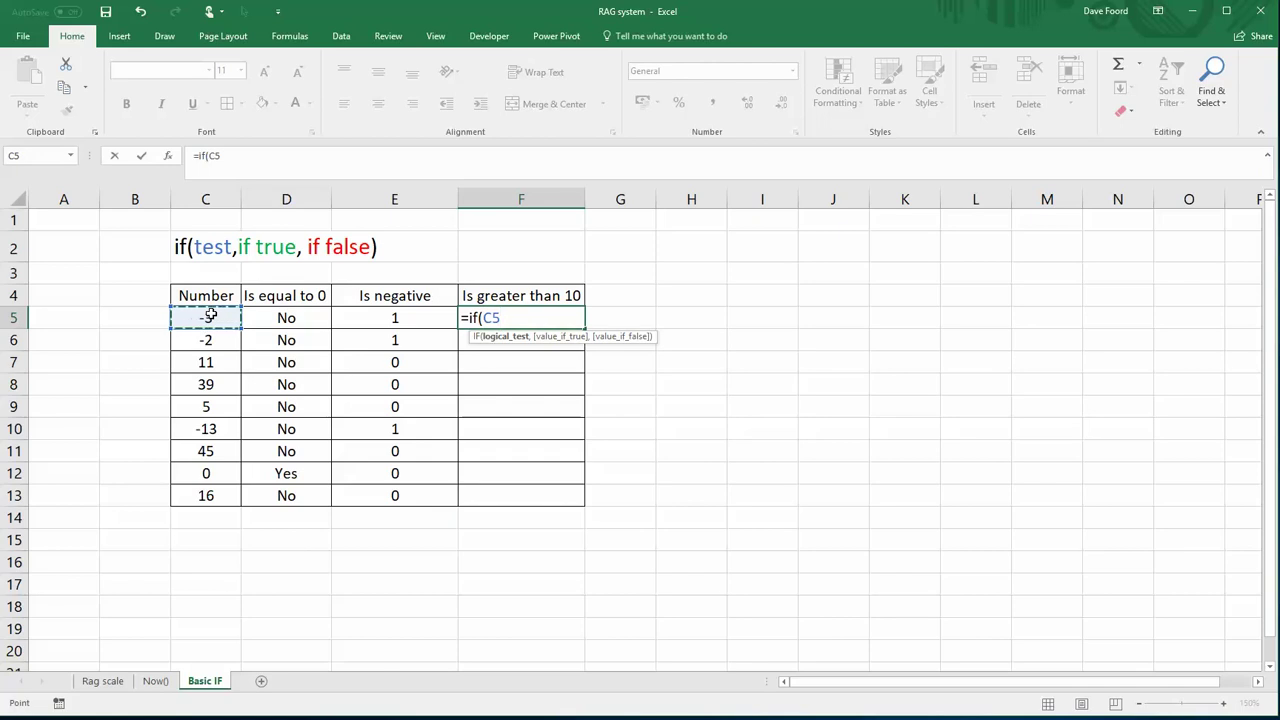
{"action": "type", "text": ">="}
{"action": "type", "text": "10,"}
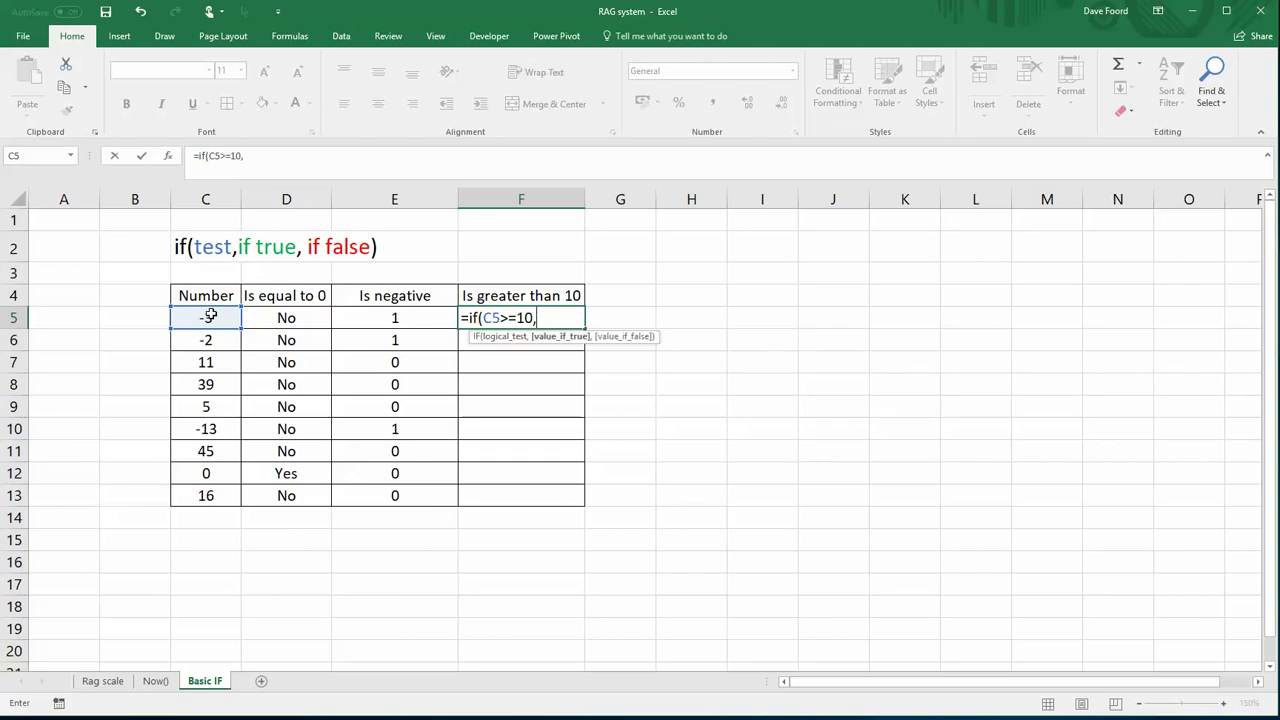
{"action": "type", "text": "1,"}
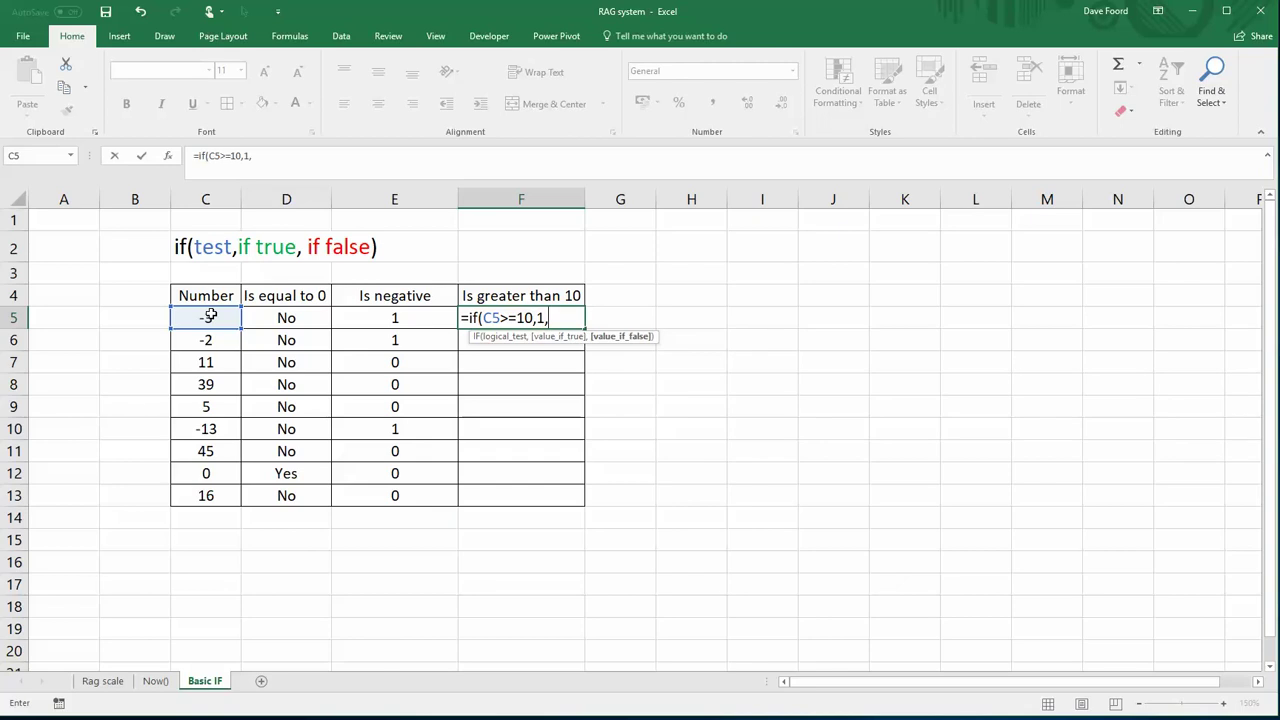
{"action": "type", "text": "0"}
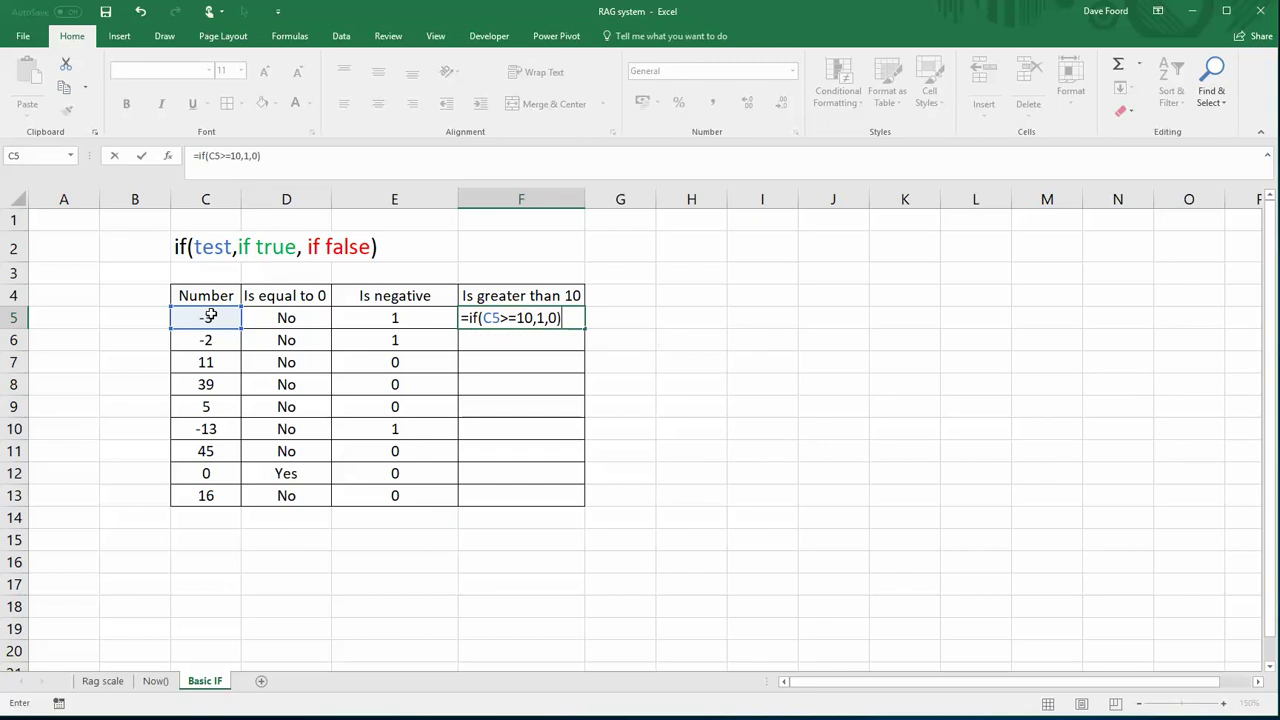
{"action": "key", "text": "Return"}
Step: Fill the F5 formula down through F13 and center the values in F5:F13
{"action": "left_click", "coordinate": [528, 318]}
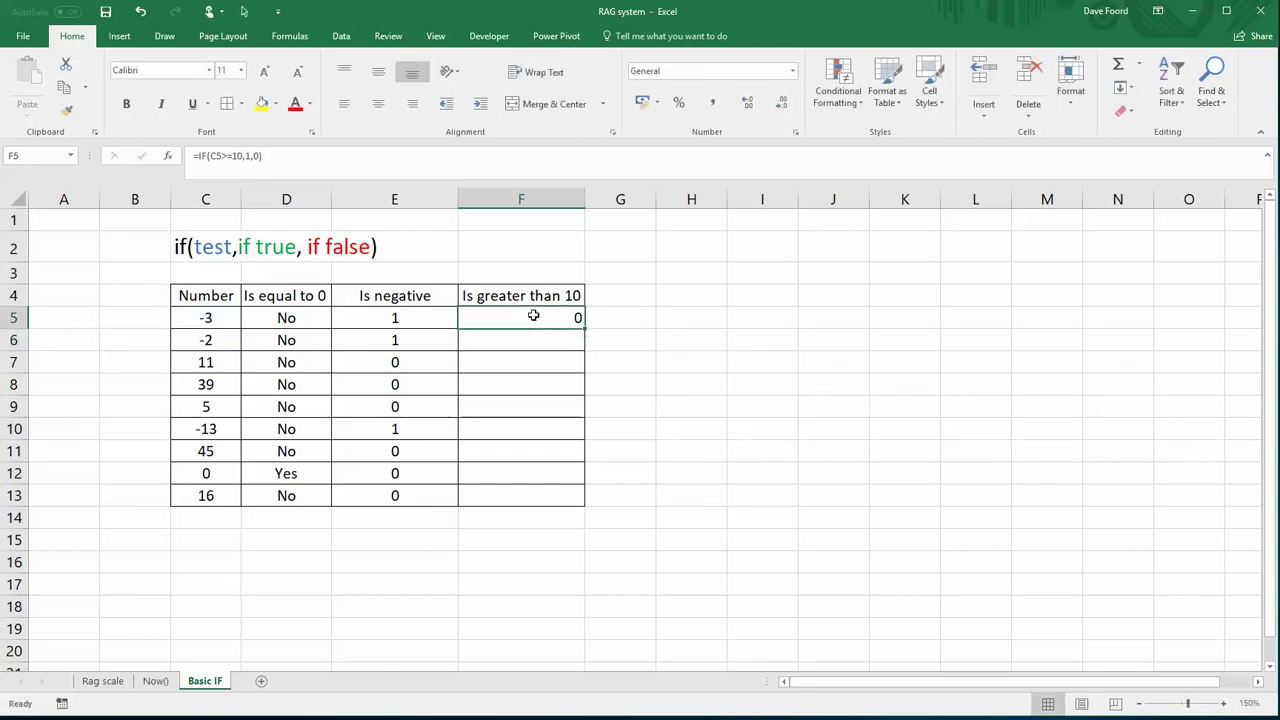
{"action": "left_click_drag", "start_coordinate": [580, 330], "coordinate": [590, 508]}
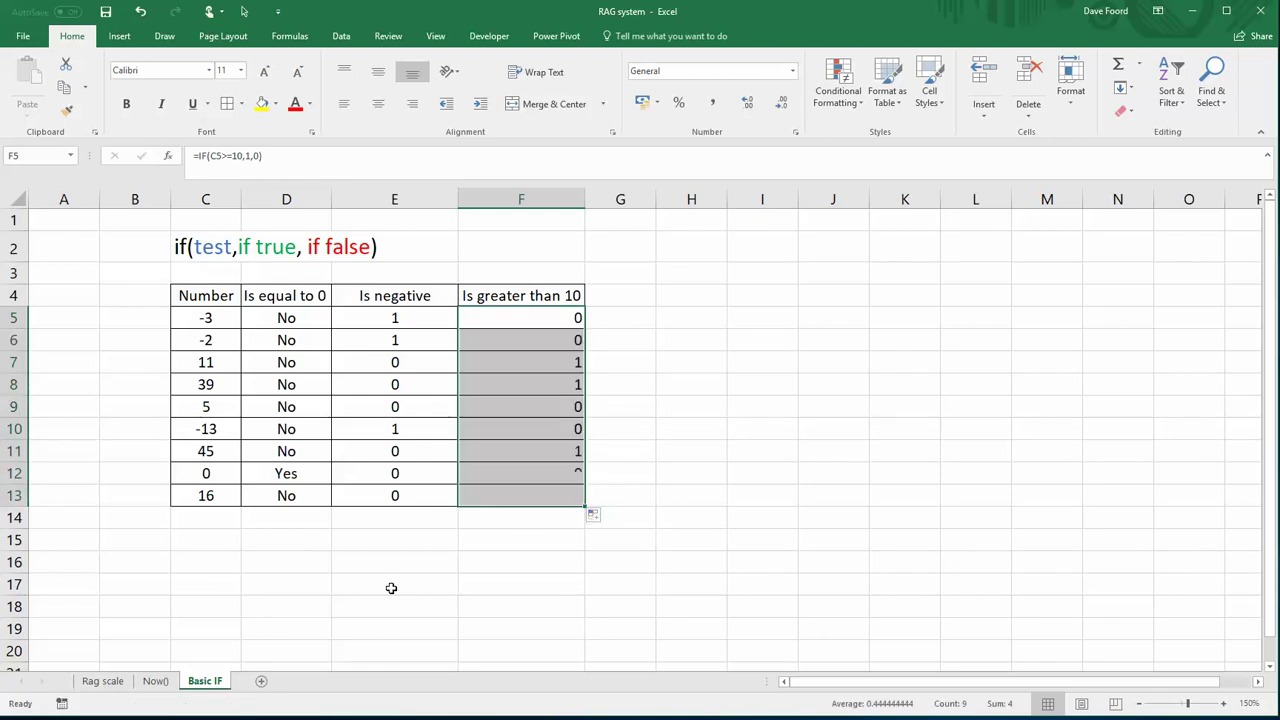
{"action": "left_click", "coordinate": [378, 103]}
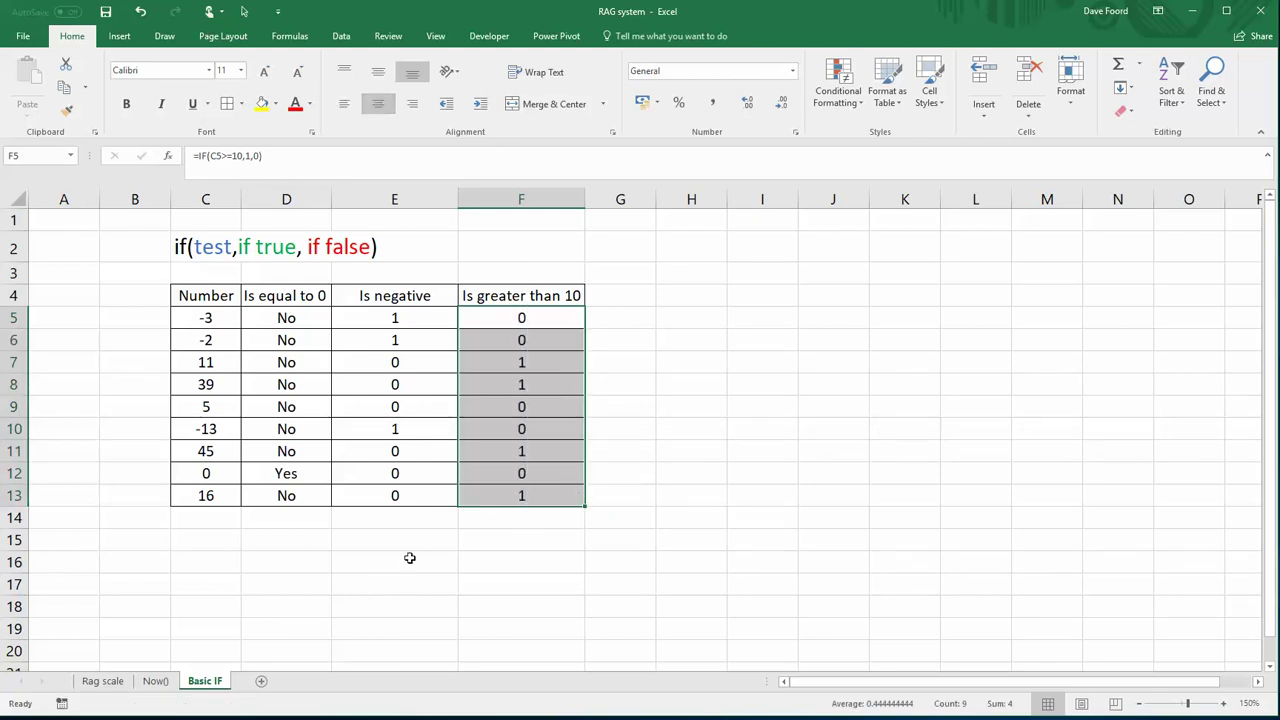
{"action": "left_click", "coordinate": [399, 572]}
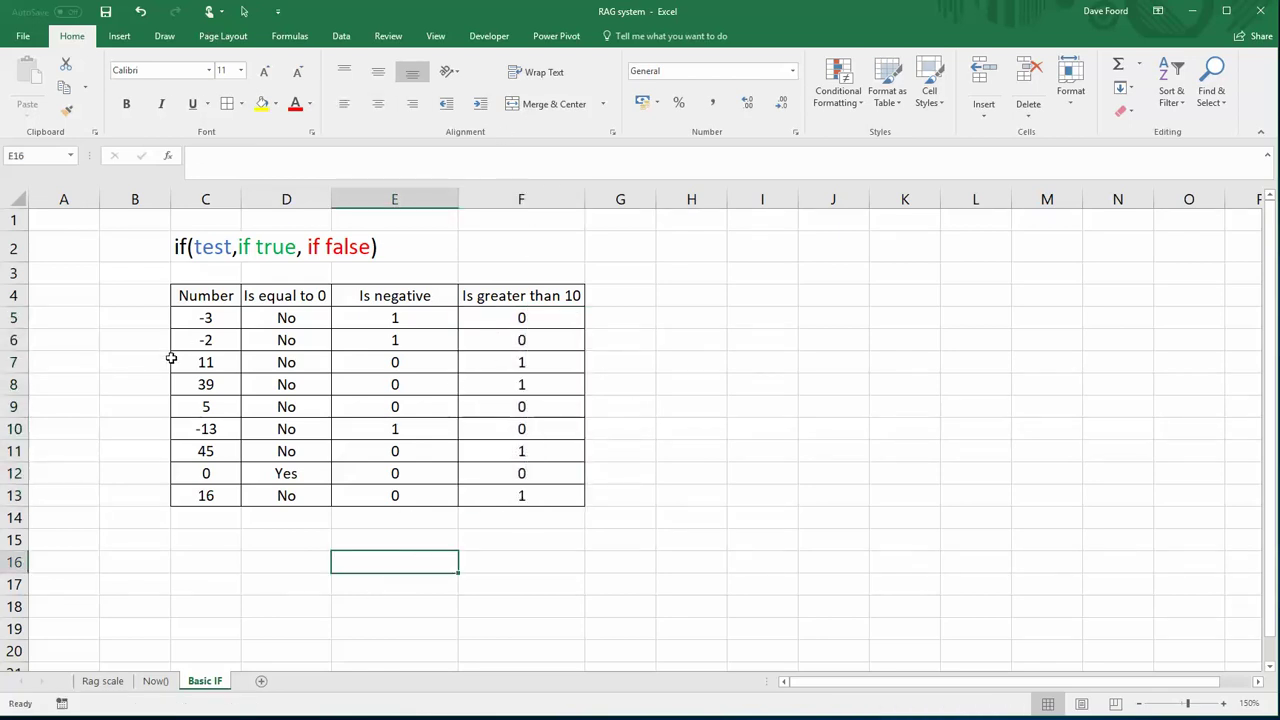